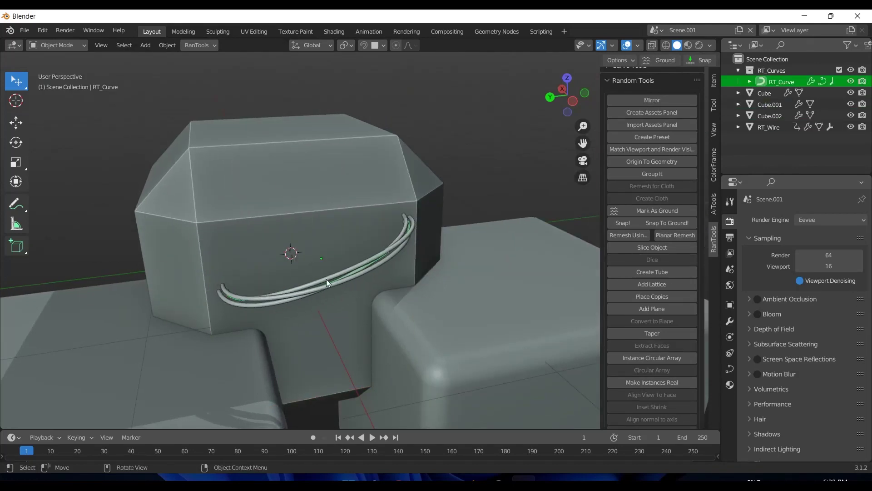
Simulate the RT_Wire cable as cloth from the Cables pie menu, stopping once it drapes over the boxes
click(274, 221)
click(318, 288)
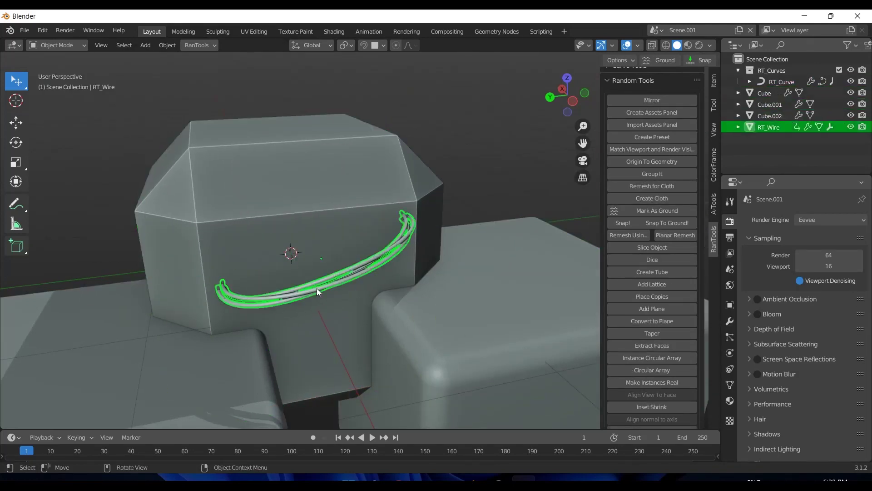
key(shift+alt+q)
click(389, 239)
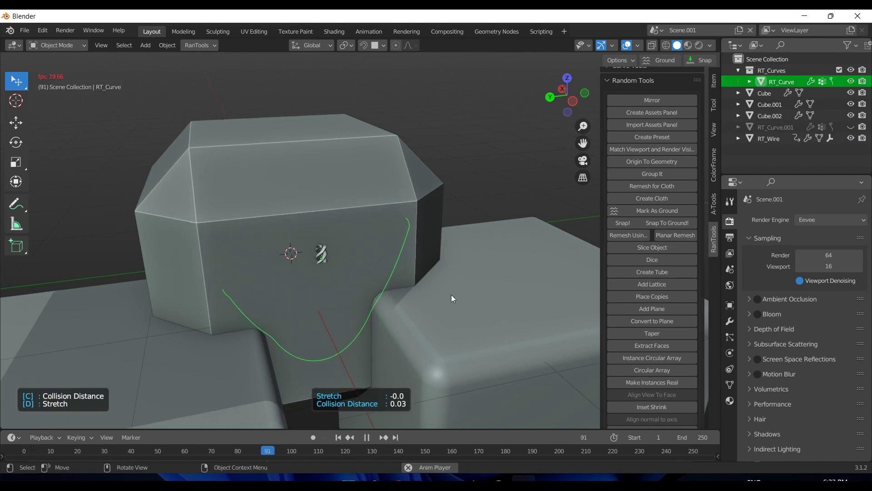
click(454, 241)
middle_drag(349, 239, 501, 225)
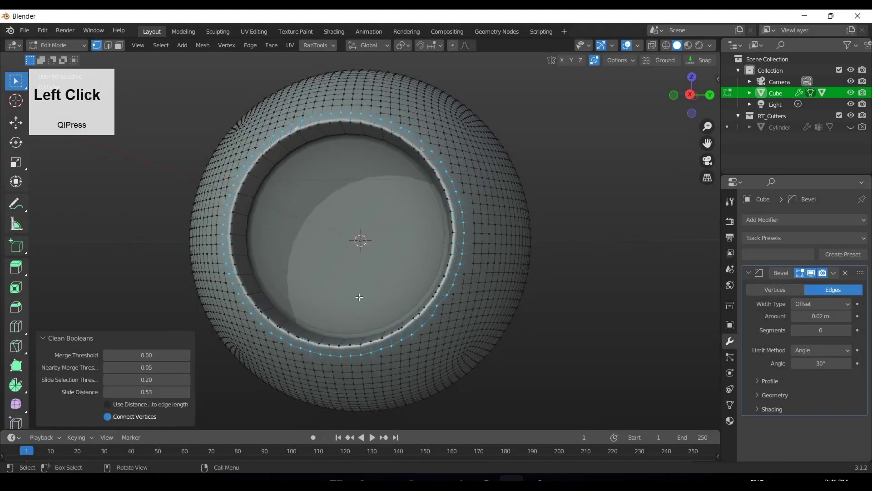
middle_drag(422, 245, 454, 257)
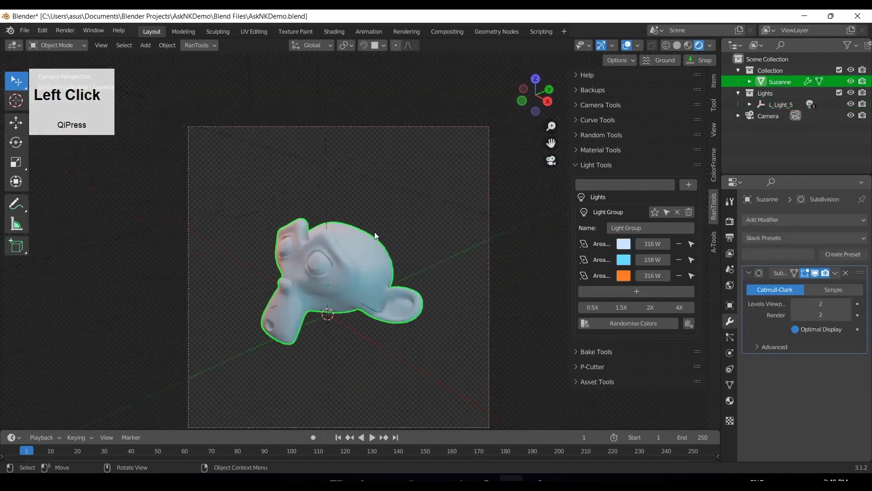
Search the material library for 'wood', download the 1K-JPG Wood078 material and refresh the asset list
key(u)
scroll(421, 217, up, 2)
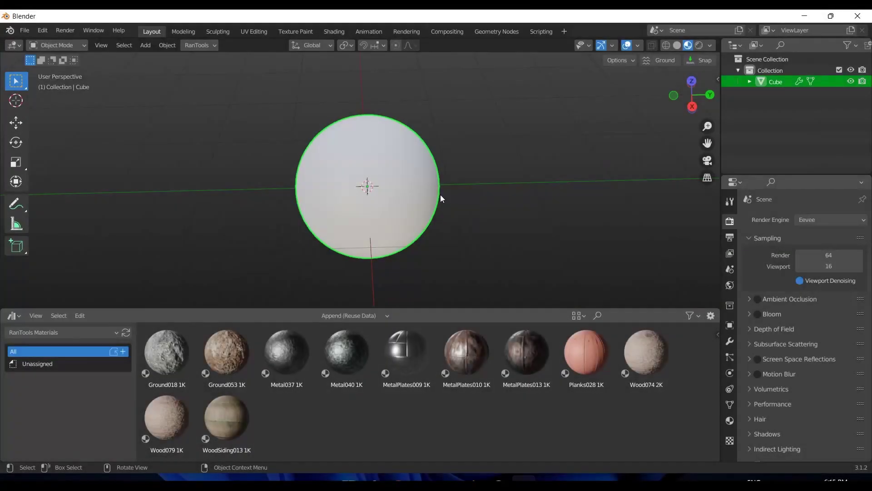
key(ctrl+shift+m)
text(wood)
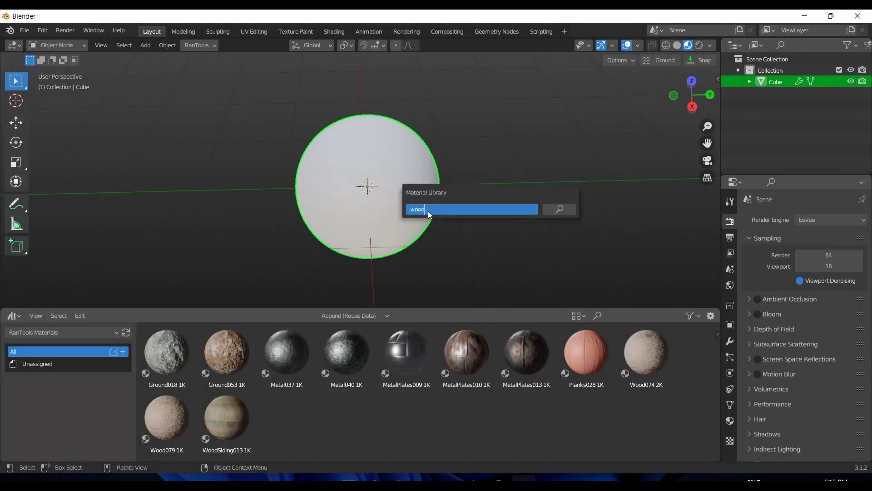
key(Return)
click(450, 268)
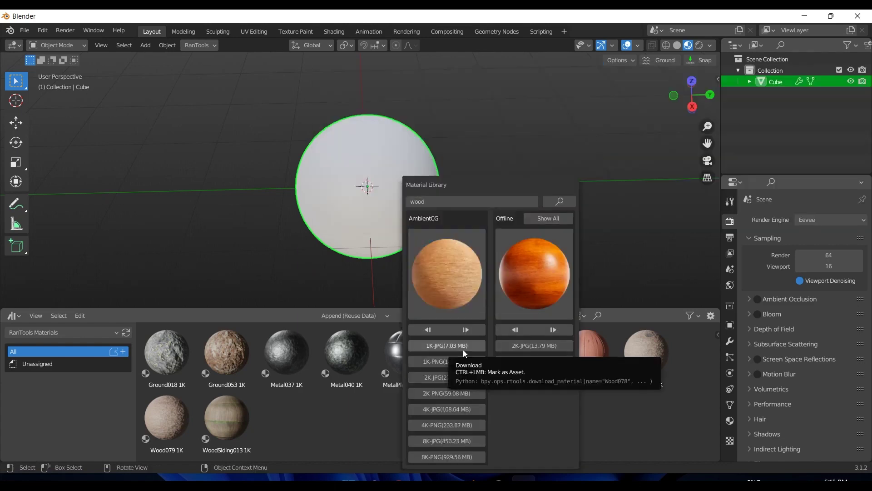
click(463, 346)
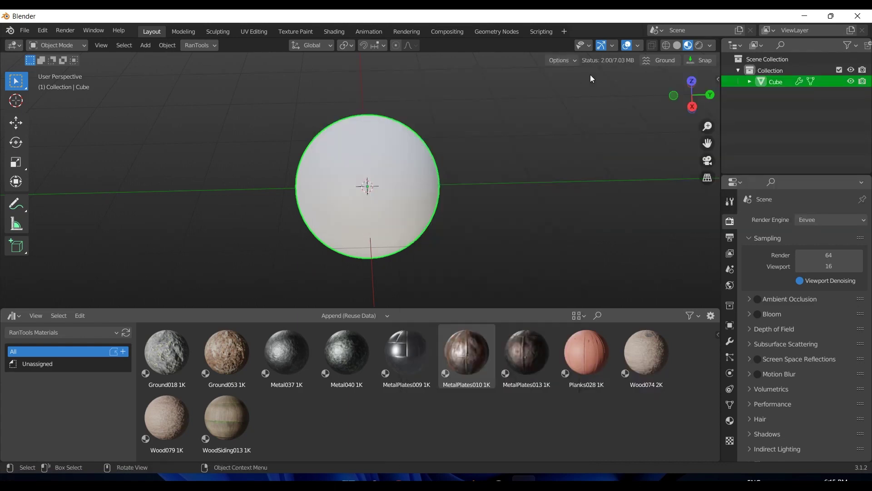
click(126, 333)
middle_drag(449, 191, 481, 201)
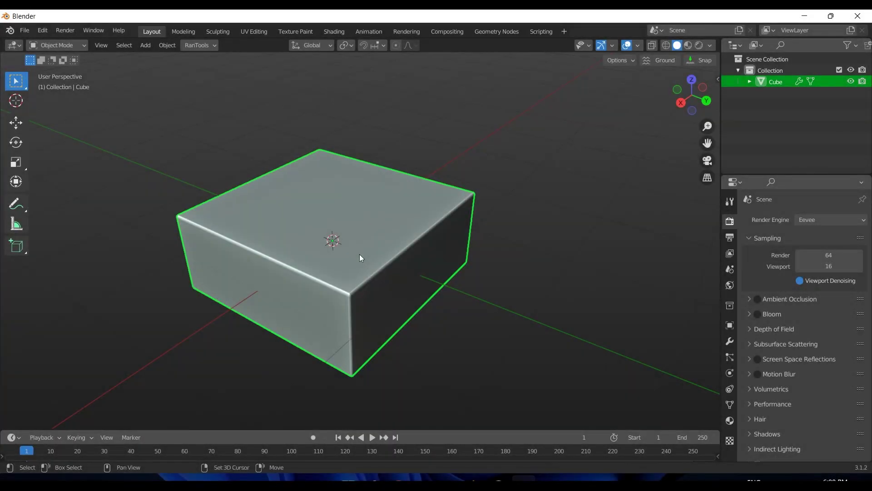
Draw polygon-shaped Difference cutters on the box with the Booleans Draw tool and confirm the cuts
key(q)
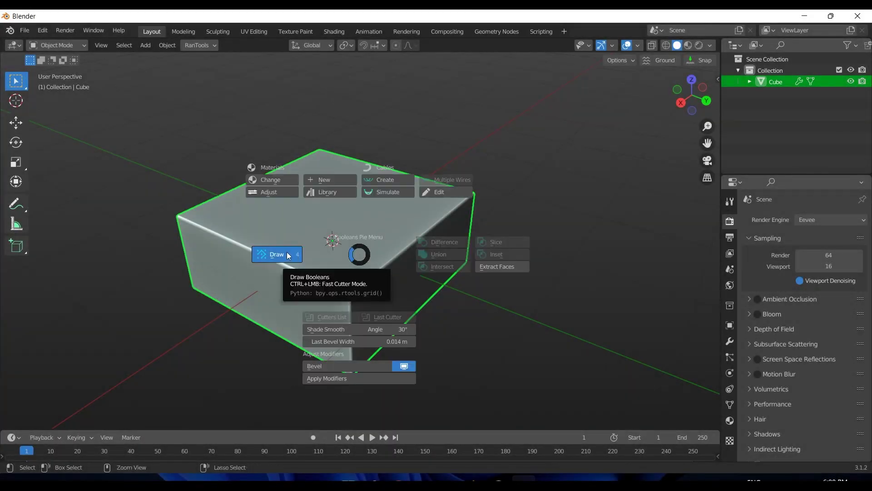
click(274, 253)
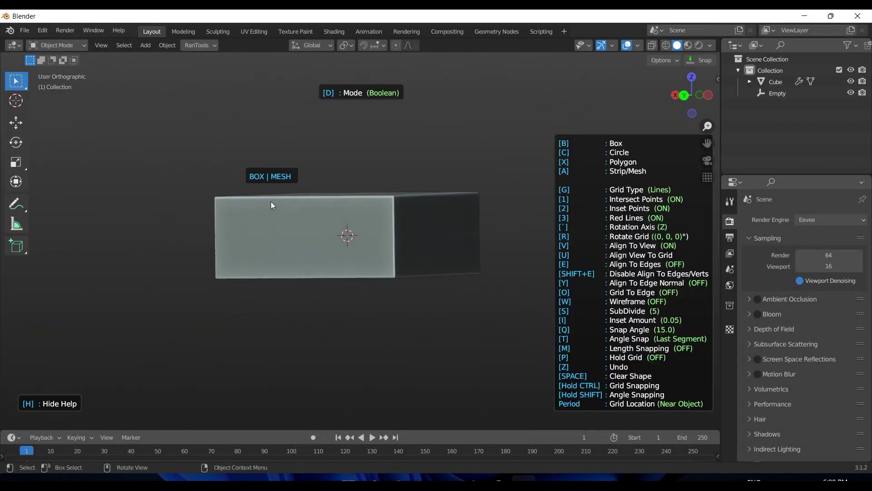
key(x)
click(159, 173)
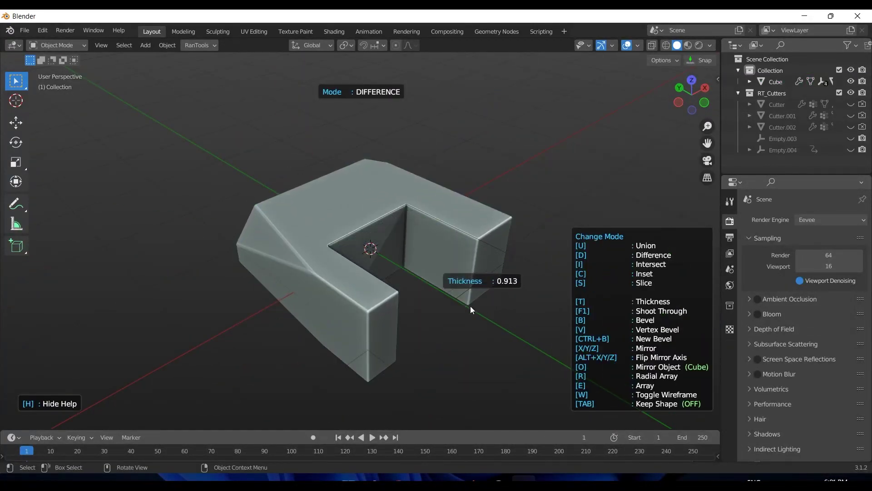
click(470, 306)
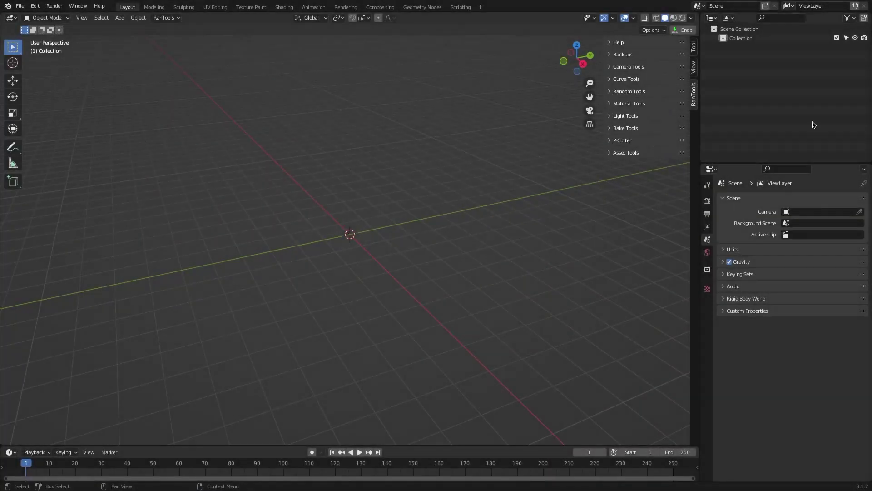
click(35, 6)
click(50, 130)
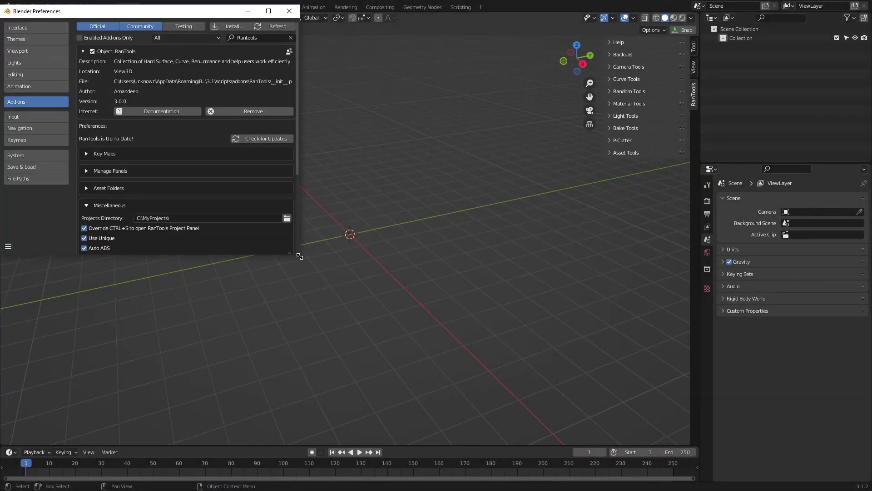
drag(300, 256, 473, 315)
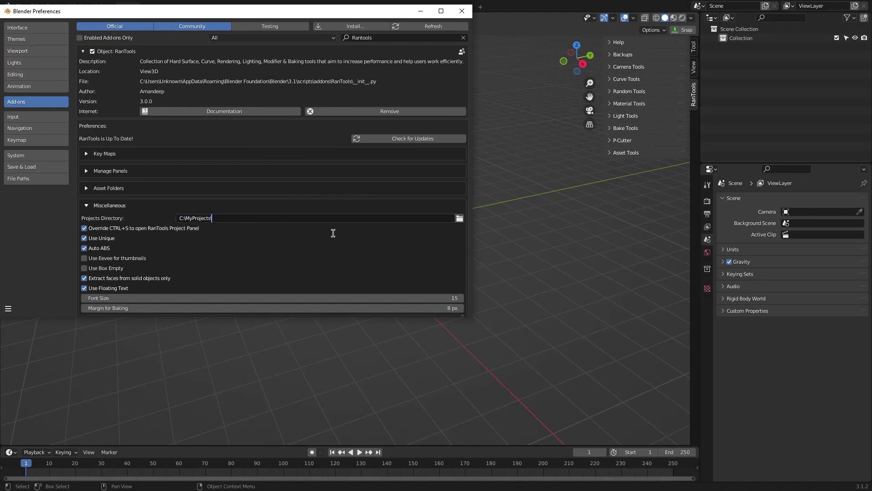
click(461, 11)
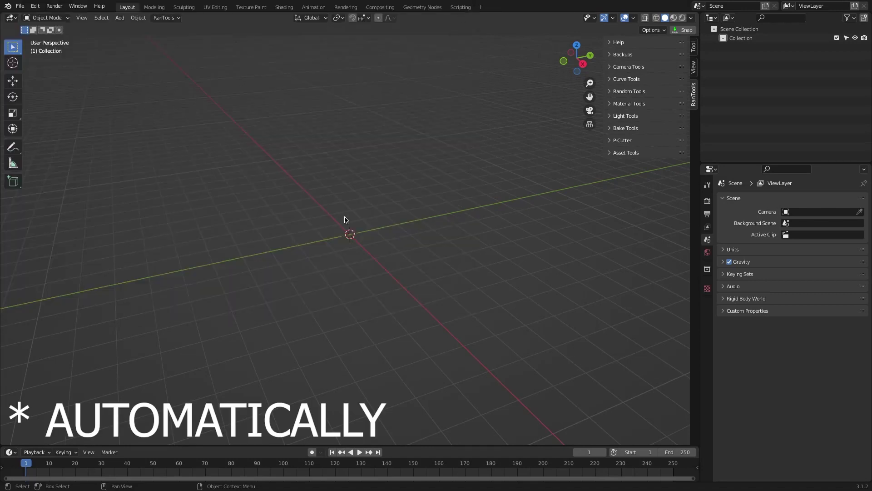
key(ctrl+p)
Enter the project name 01 and open the new project's Renders folder in File Explorer
click(418, 234)
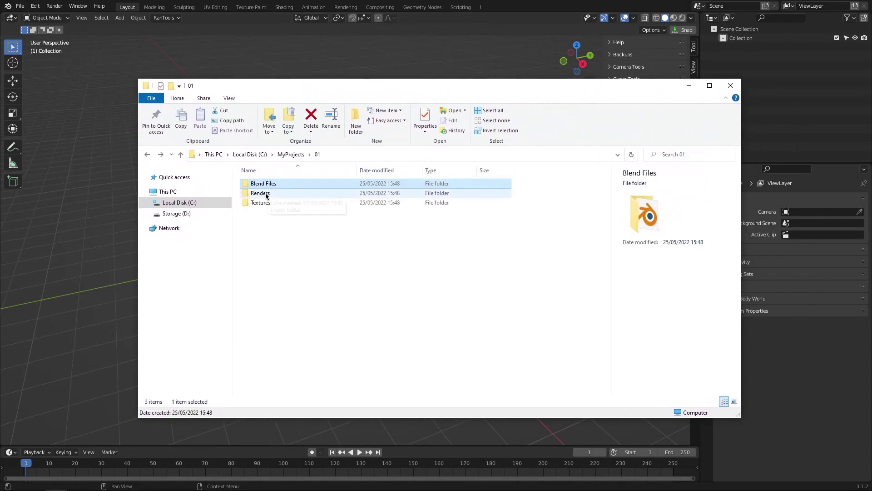
click(270, 194)
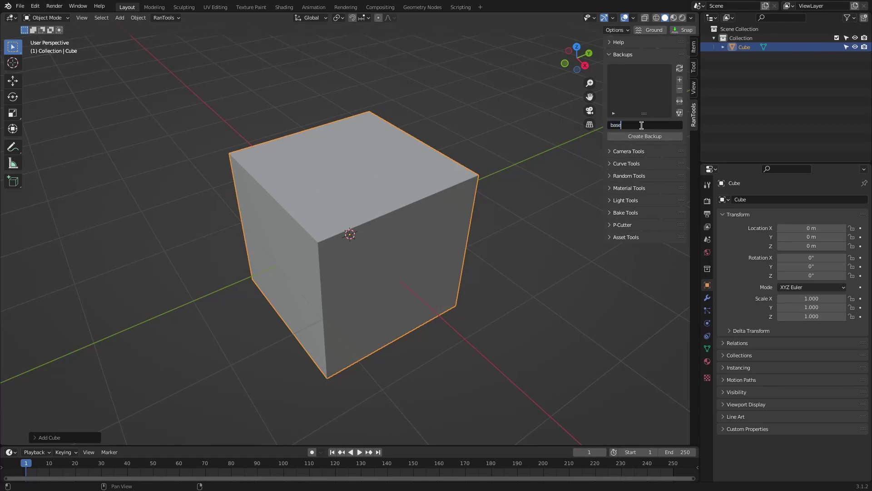
Cut a box-shaped notch into the cube's corner, then compare it with the base backup
click(320, 183)
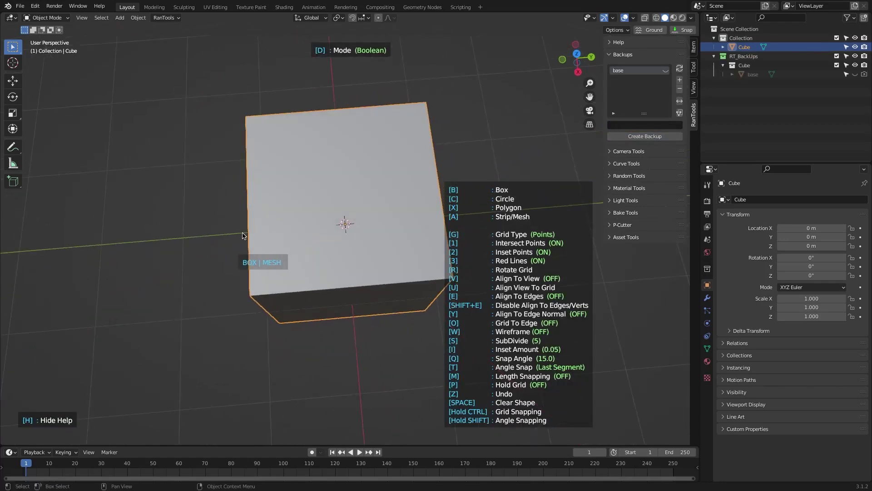
mouse_move(244, 255)
mouse_down()
mouse_move(321, 300)
mouse_move(346, 282)
mouse_up()
middle_drag(347, 281, 560, 117)
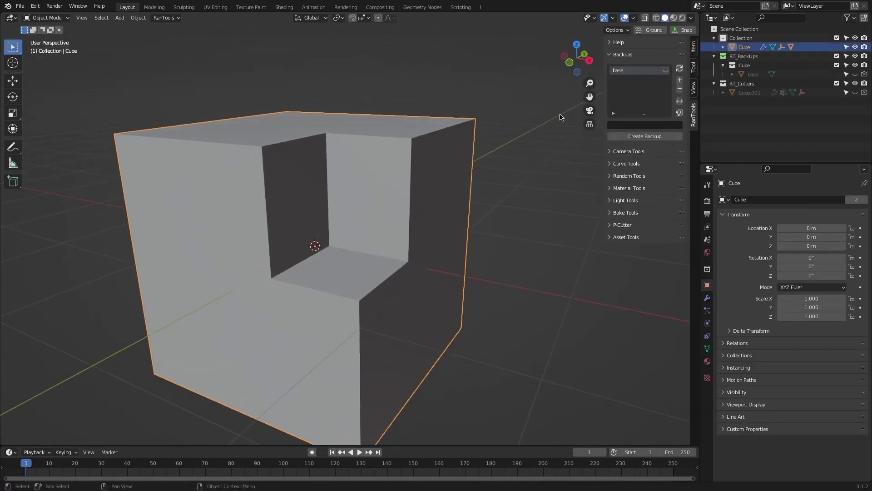
click(680, 102)
click(679, 102)
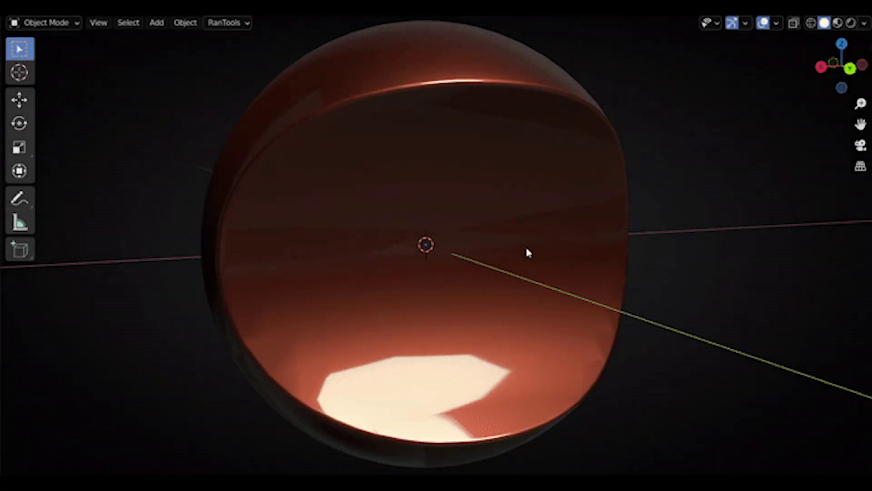
Transfer normals from the backup onto the hollowed sphere and enable Flipped
middle_drag(527, 253, 575, 285)
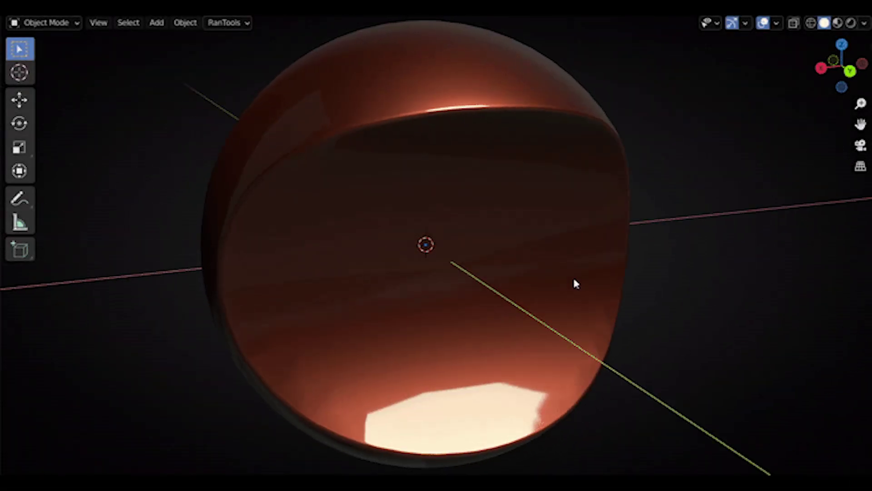
key(Tab)
key(alt+b)
click(611, 343)
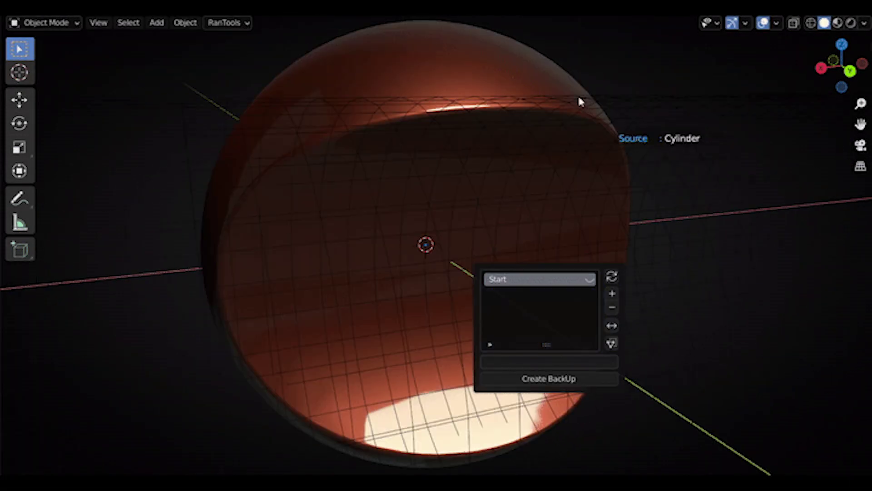
click(679, 113)
middle_drag(582, 271, 267, 409)
click(131, 468)
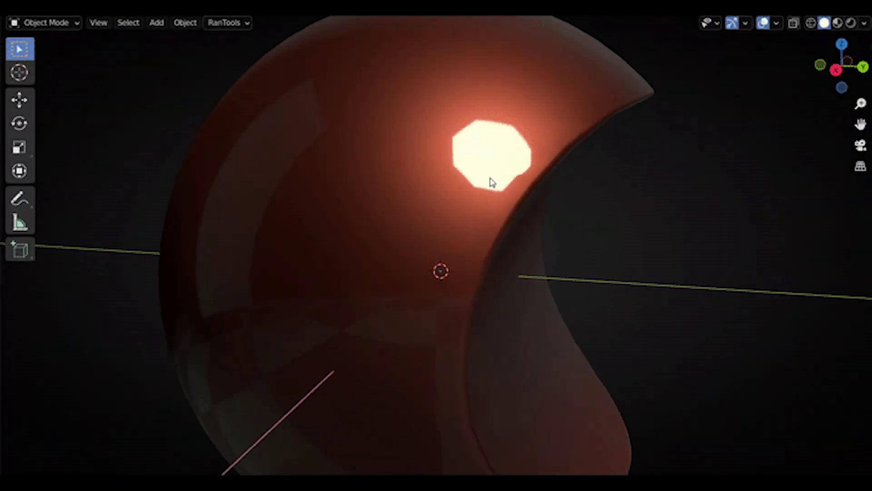
key(Tab)
key(alt+b)
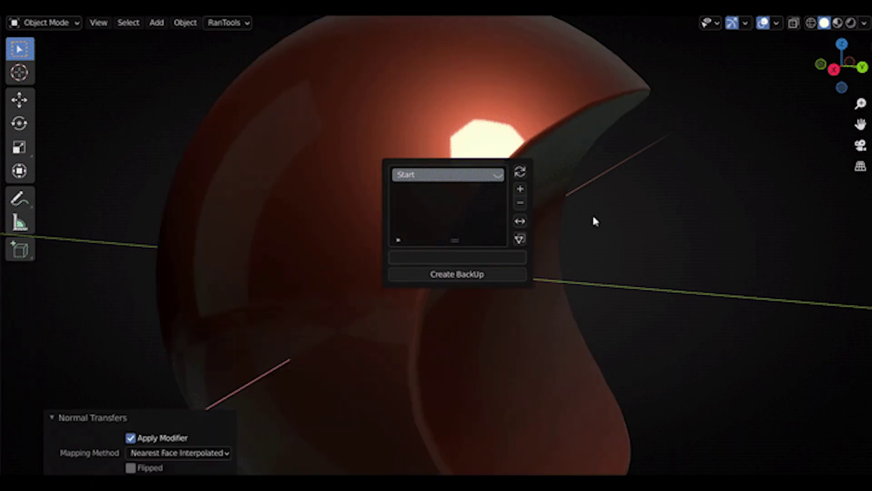
middle_drag(592, 213, 647, 184)
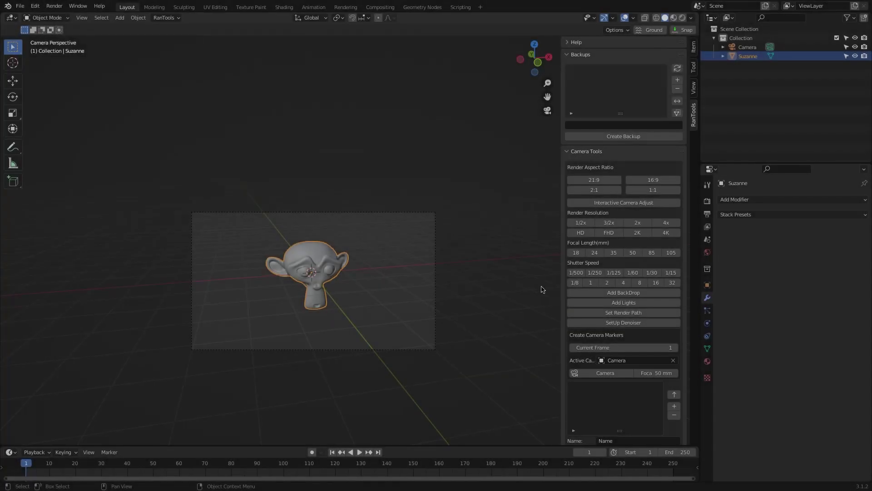
Add the BD_BackDrop_6 backdrop behind Suzanne and a light setup around her
click(584, 292)
scroll(517, 297, down, 3)
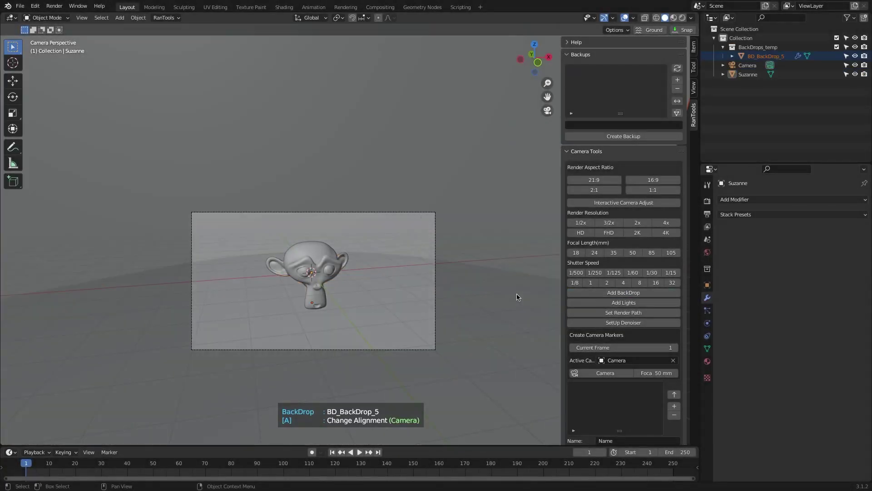
click(517, 297)
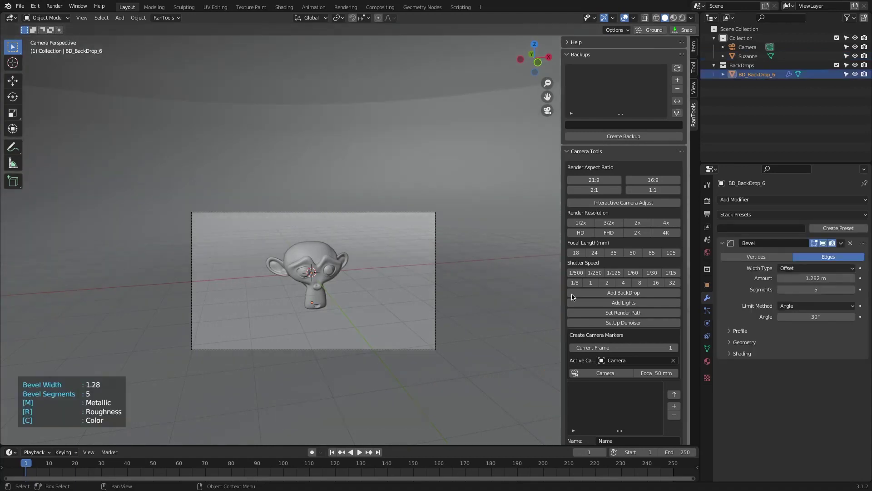
click(628, 302)
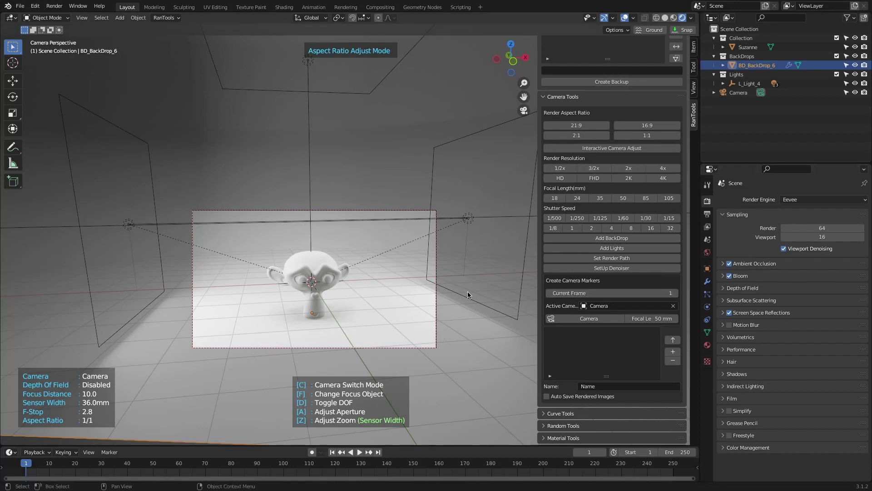
Preview 105 mm and 18 mm focal lengths, settle on a 50 mm lens, and name the preset eevee
scroll(468, 294, up, 1)
scroll(445, 273, down, 2)
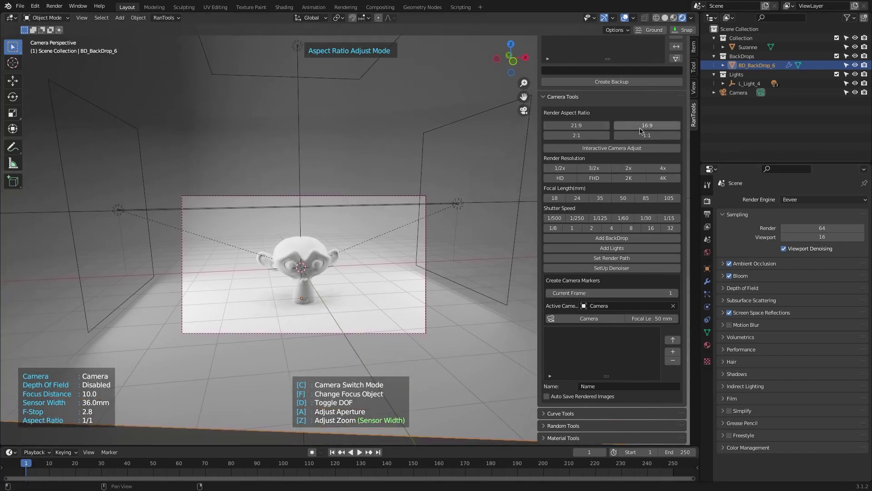
click(555, 198)
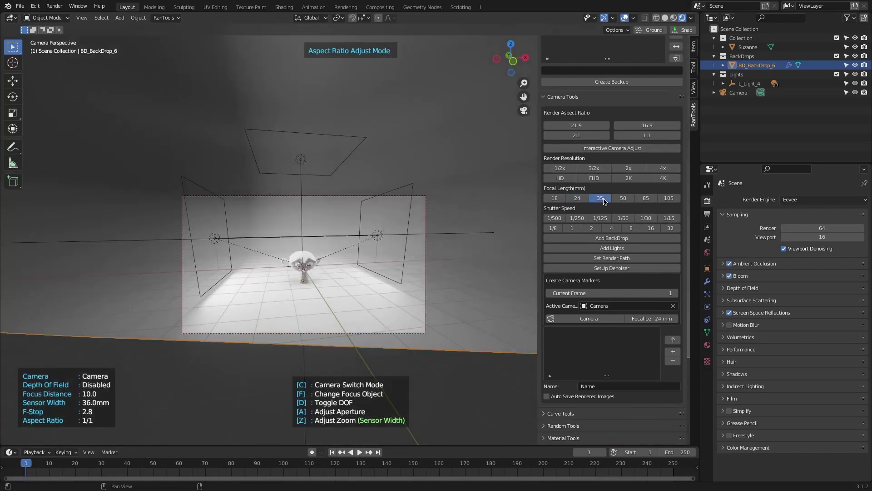
click(605, 198)
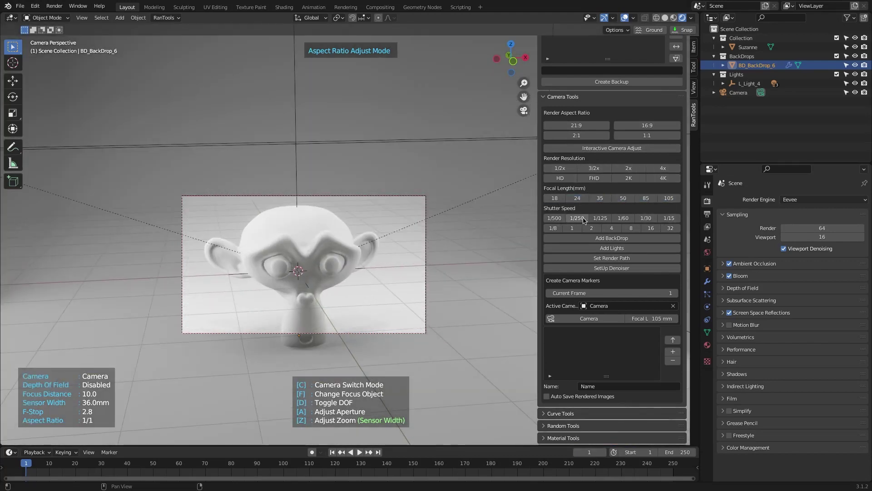
click(559, 199)
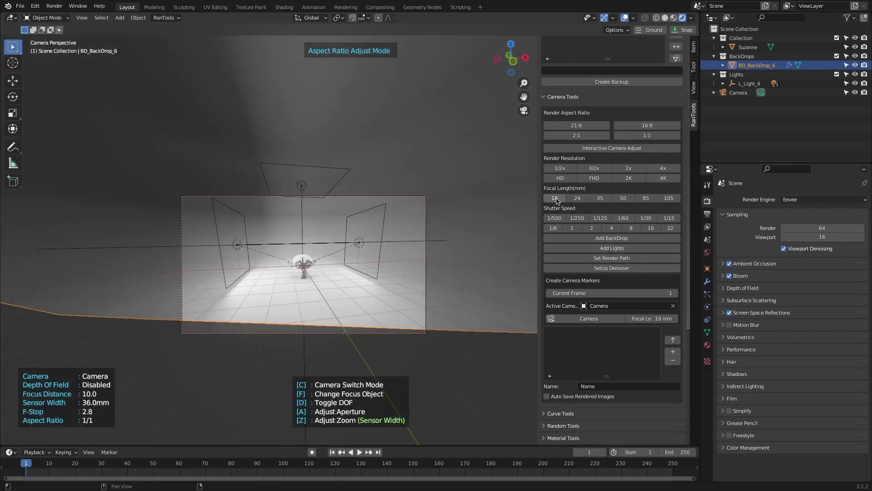
click(625, 200)
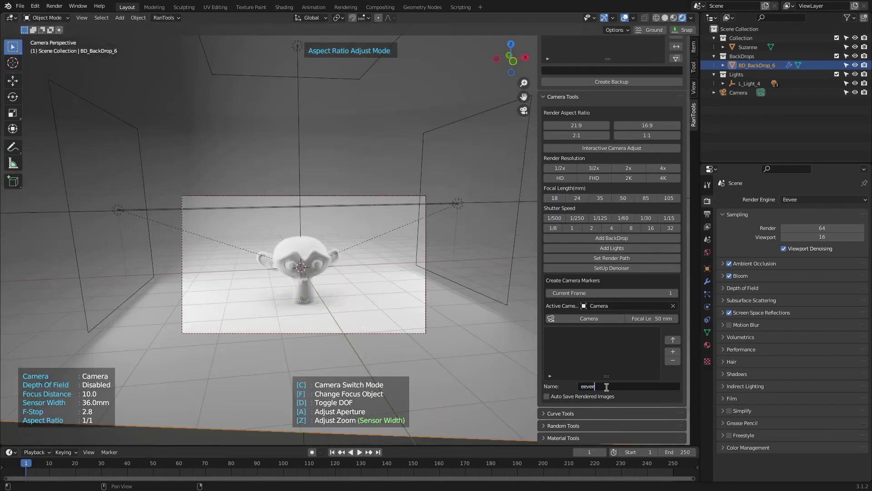
key(Return)
scroll(591, 341, down, 3)
Add the eevee preset plus a renamed Cycles preset, then render all presets
click(569, 280)
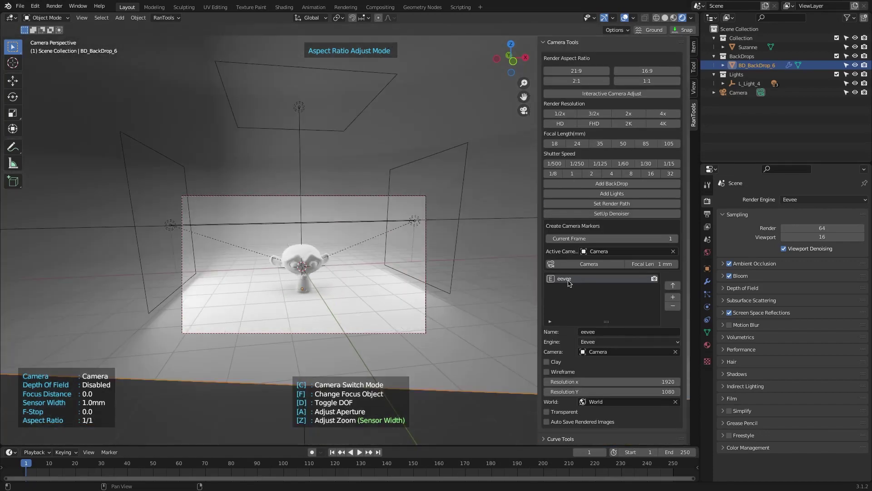
click(673, 297)
scroll(360, 288, up, 4)
double_click(576, 288)
text(cles)
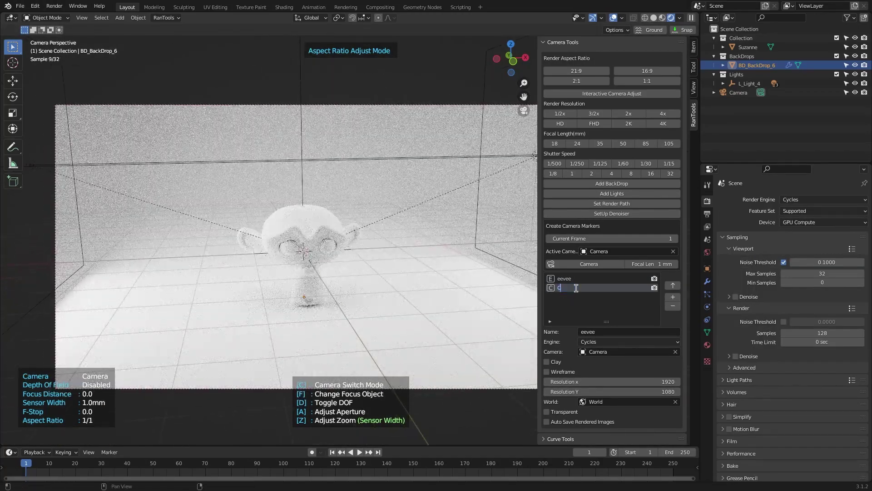
scroll(591, 295, down, 2)
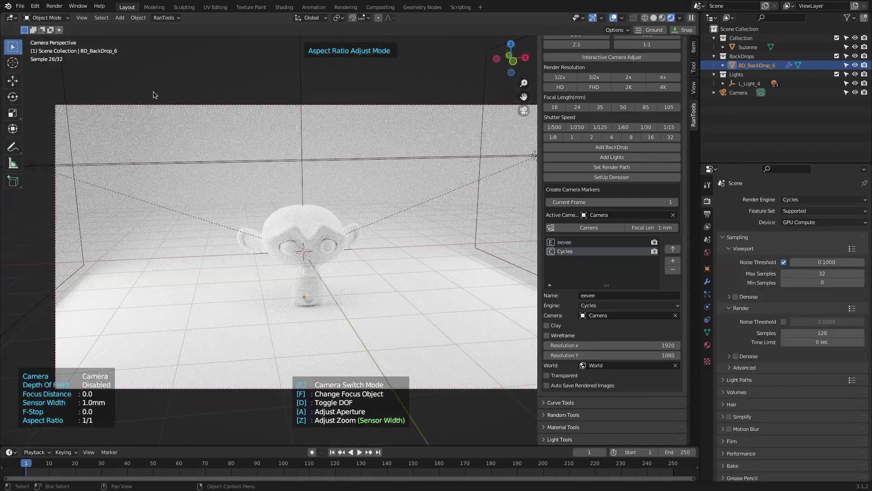
click(54, 6)
click(89, 83)
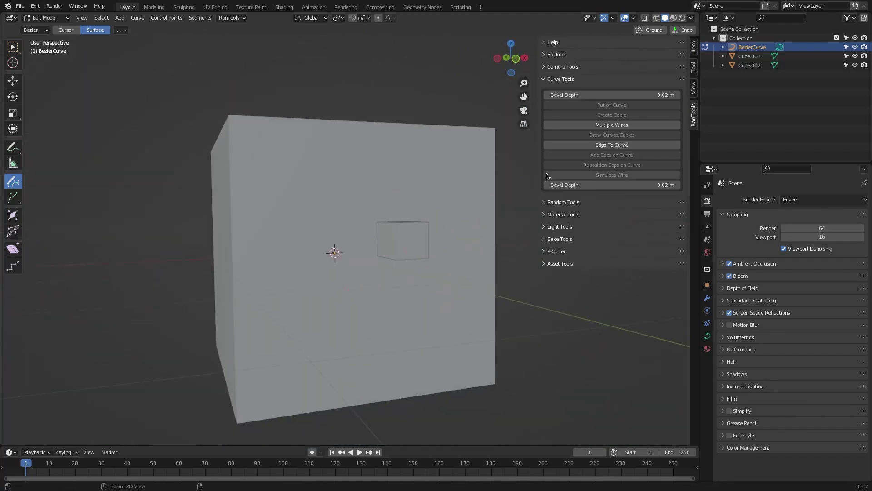
Convert the drawn curve into a cable with tension 0.683, bundle it into twisted strands, and simulate it
right_click(363, 179)
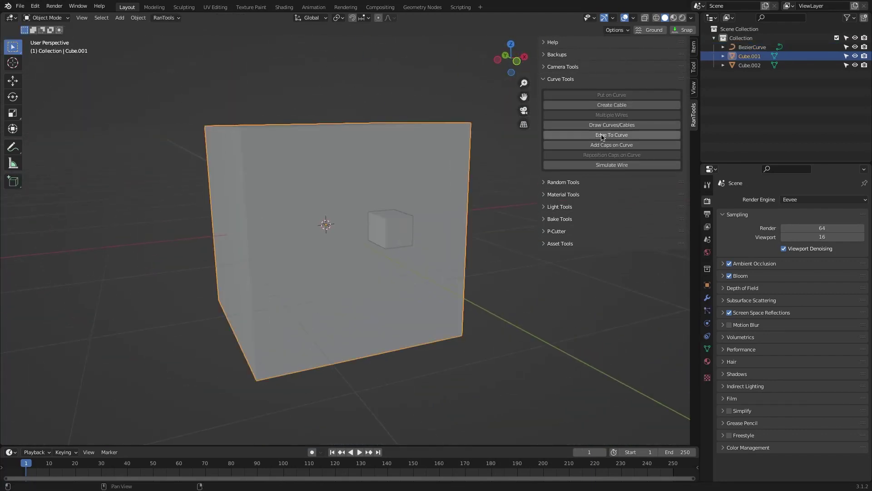
click(612, 135)
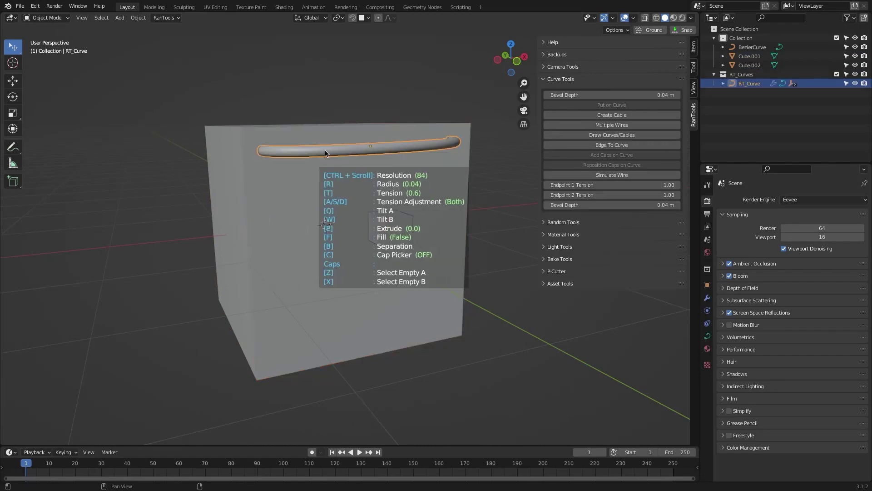
middle_drag(325, 153, 417, 169)
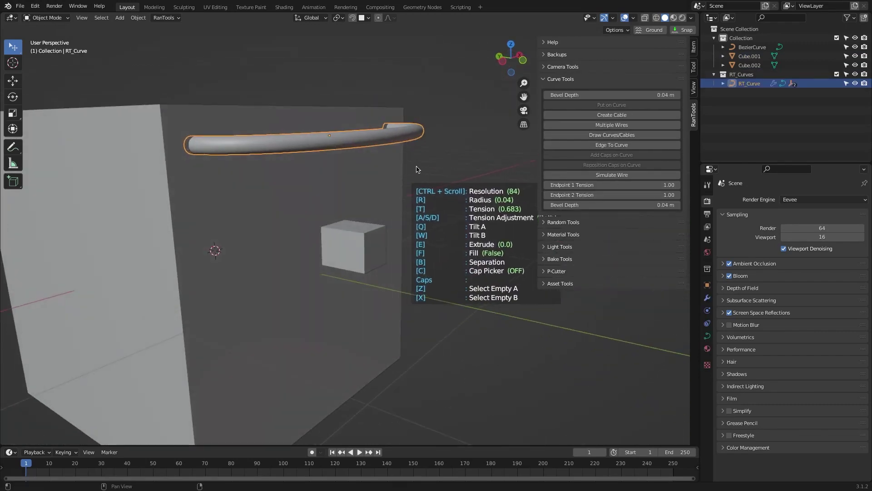
click(417, 170)
click(612, 124)
click(420, 169)
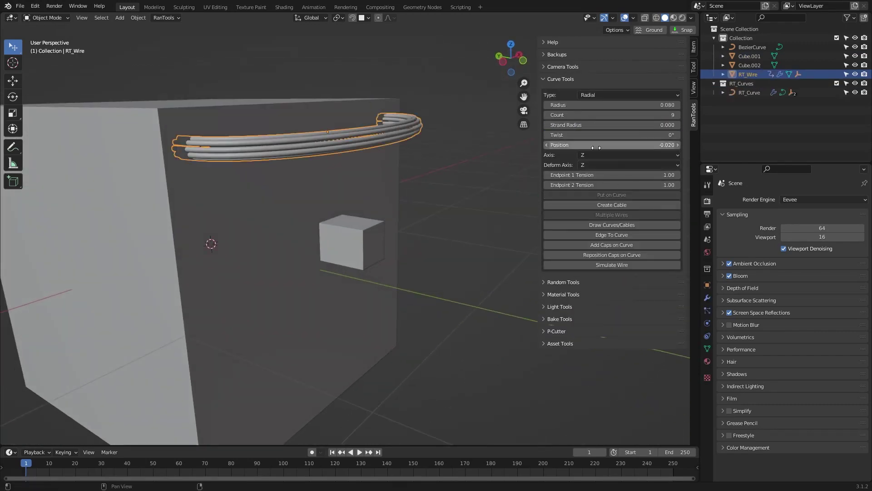
drag(596, 135, 646, 135)
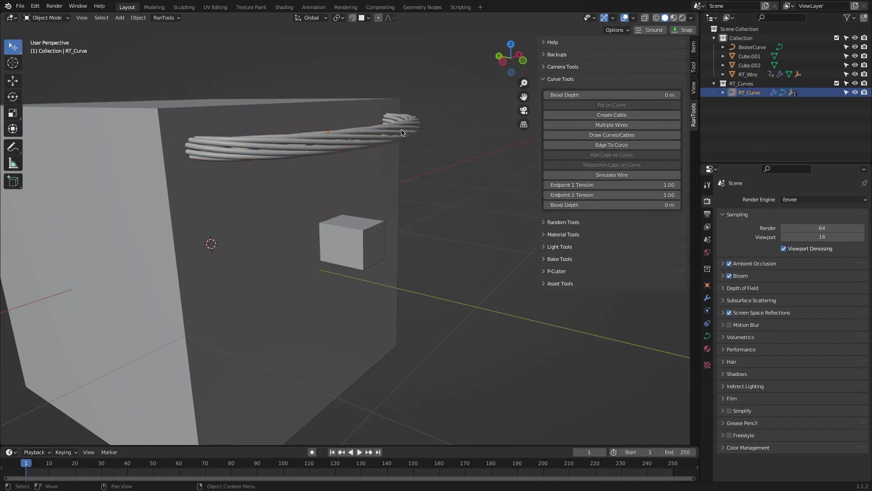
click(612, 265)
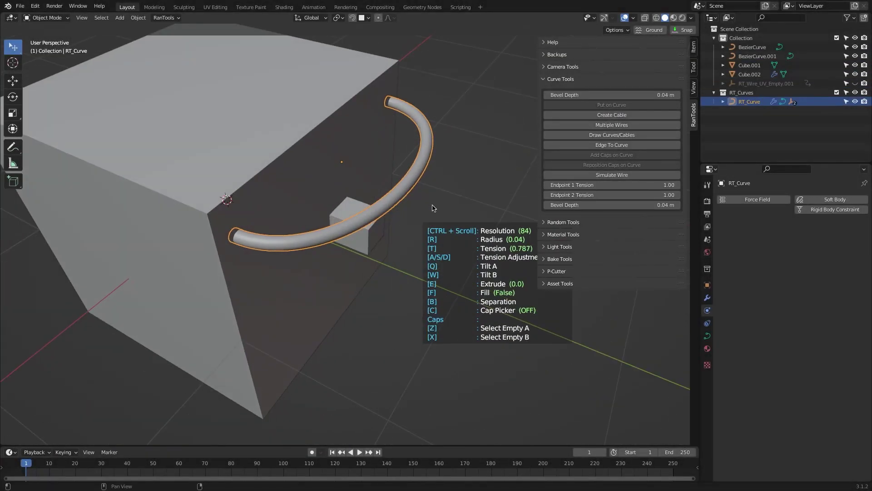
key(Escape)
middle_drag(433, 208, 375, 202)
Drape the wire onto the protruding block Cube.002, apply it, and make a seven-wire bundle
click(375, 202)
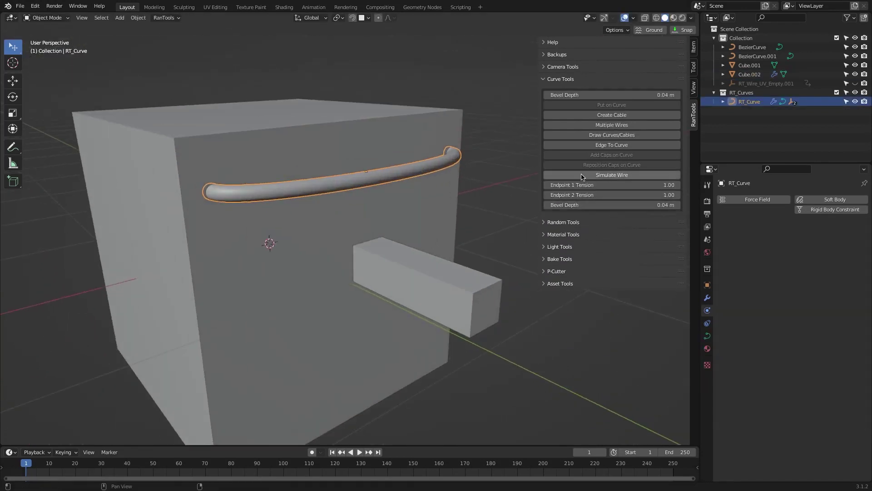
click(582, 175)
key(Return)
middle_drag(433, 182, 449, 193)
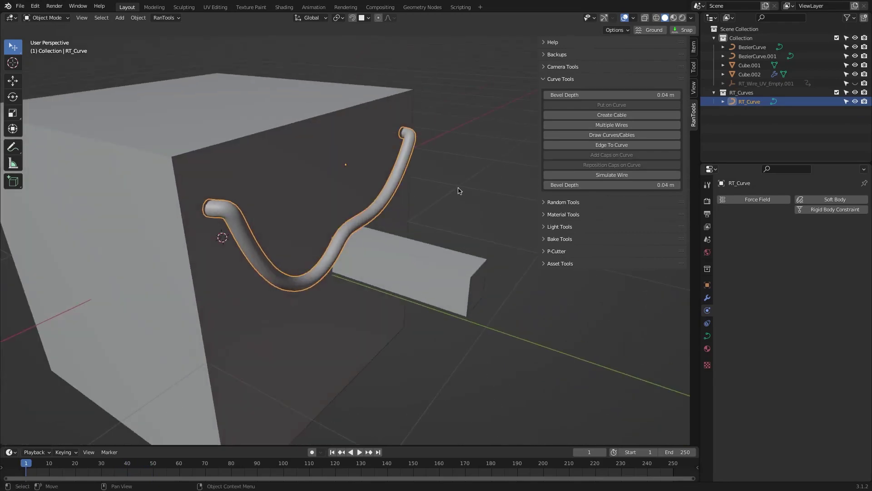
click(625, 126)
click(446, 182)
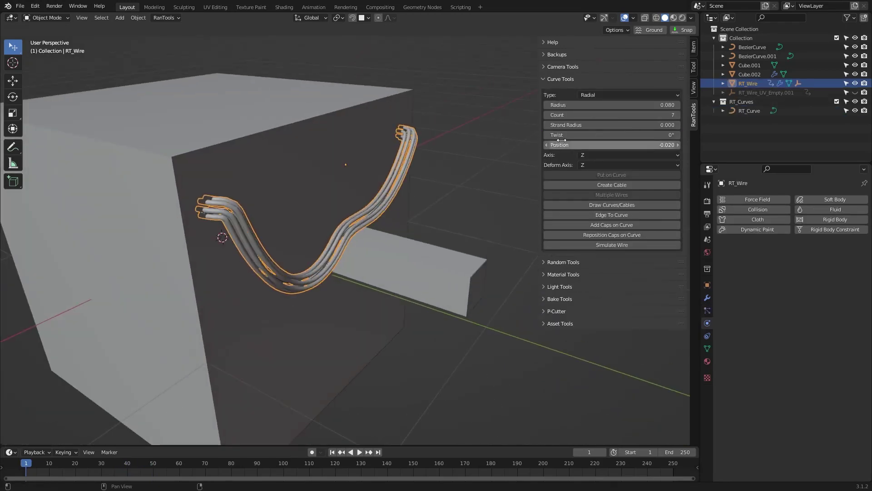
middle_drag(409, 255, 438, 271)
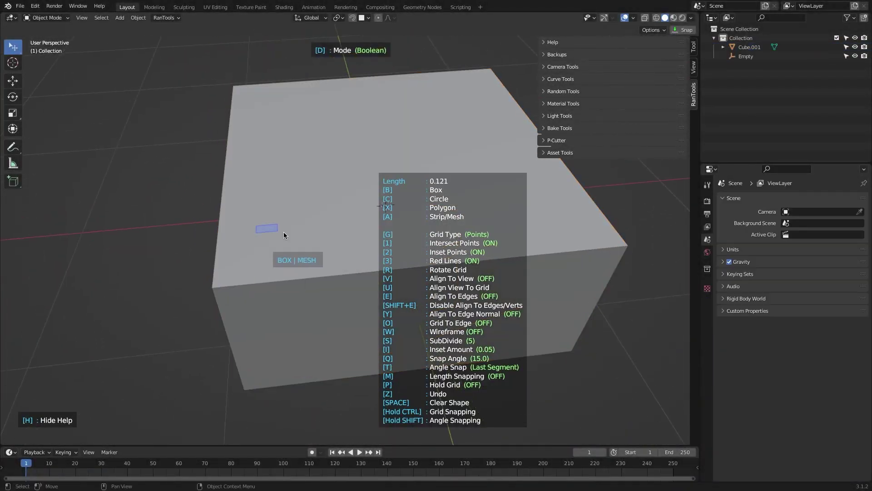
Cut an array of round holes into the cube, then a polygon cut at its right edge
click(283, 234)
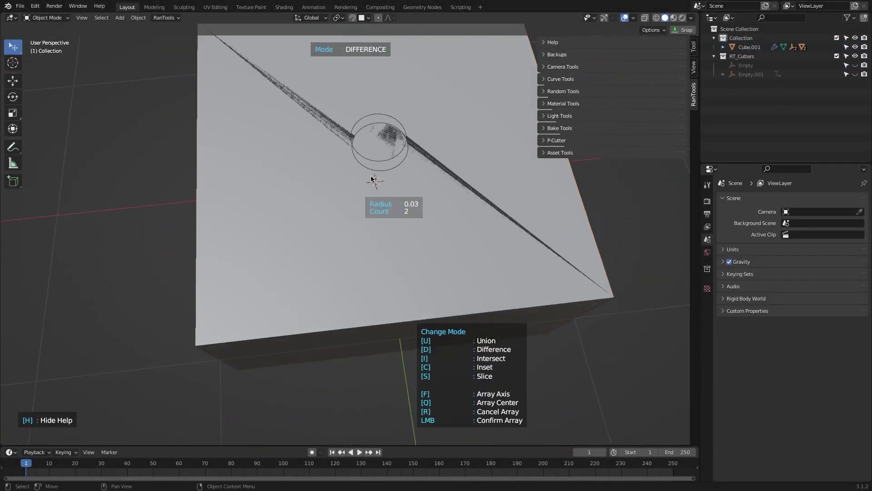
click(433, 163)
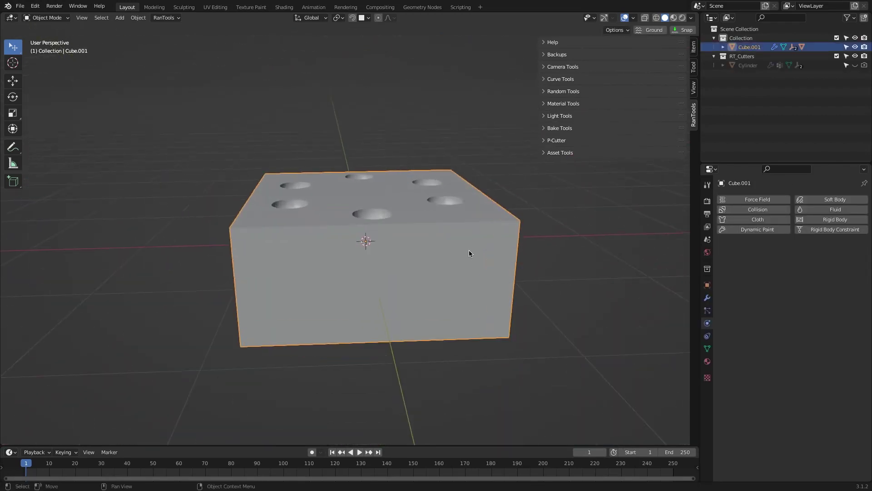
key(KP_7)
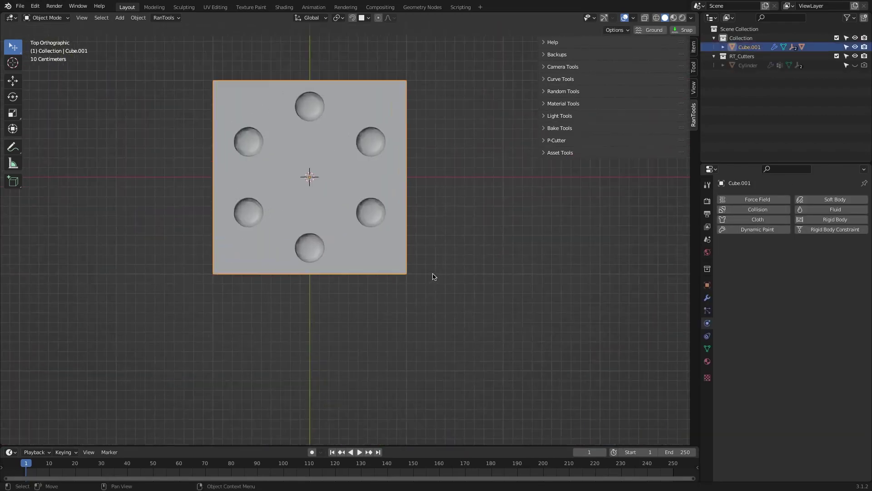
click(400, 255)
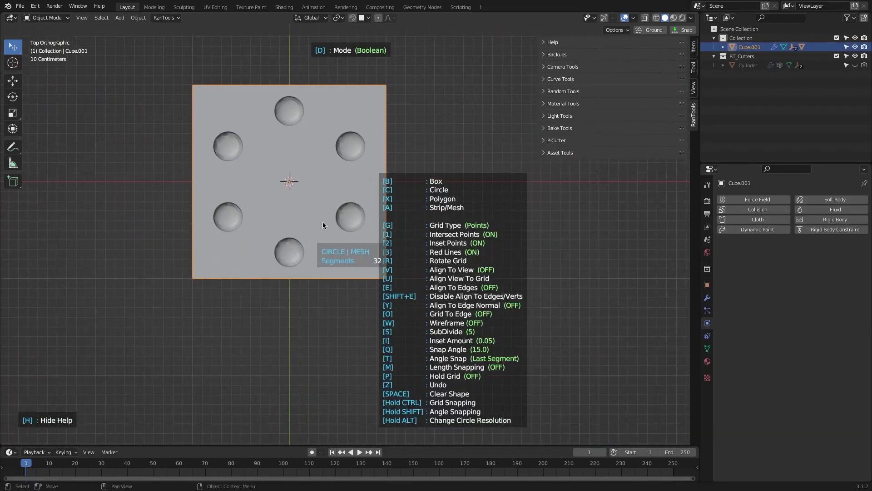
click(349, 270)
mouse_move(363, 300)
middle_down()
mouse_move(343, 261)
mouse_move(368, 281)
middle_up()
key(Return)
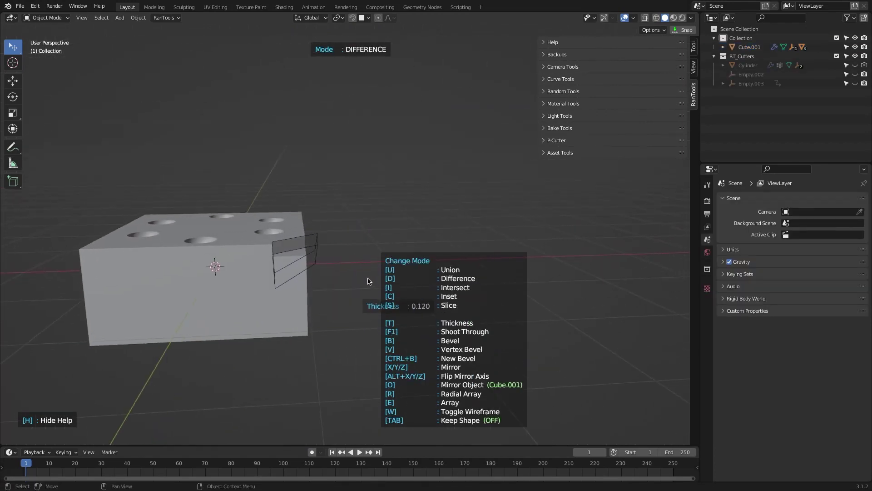
Scale the polygon cutter taller along Z to deepen its cut into the cube
click(296, 265)
middle_drag(296, 265, 432, 230)
click(432, 229)
key(s)
key(z)
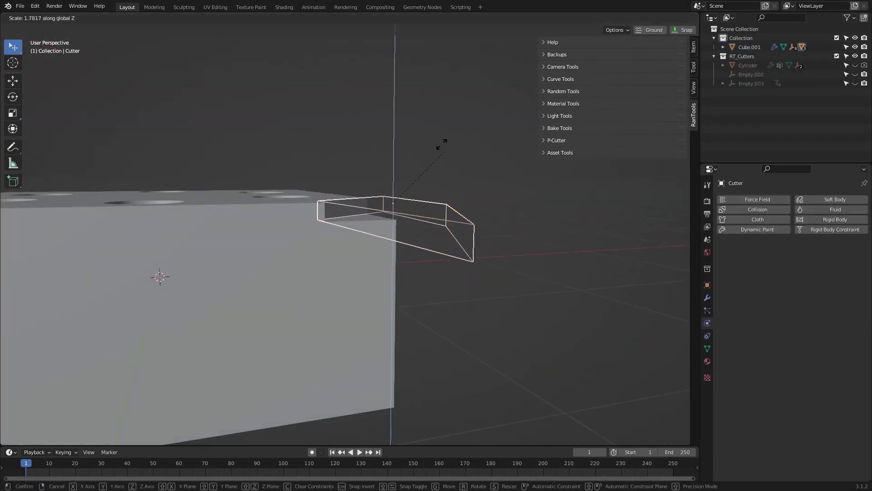
click(448, 150)
middle_drag(447, 150, 464, 250)
click(349, 249)
middle_drag(349, 249, 346, 229)
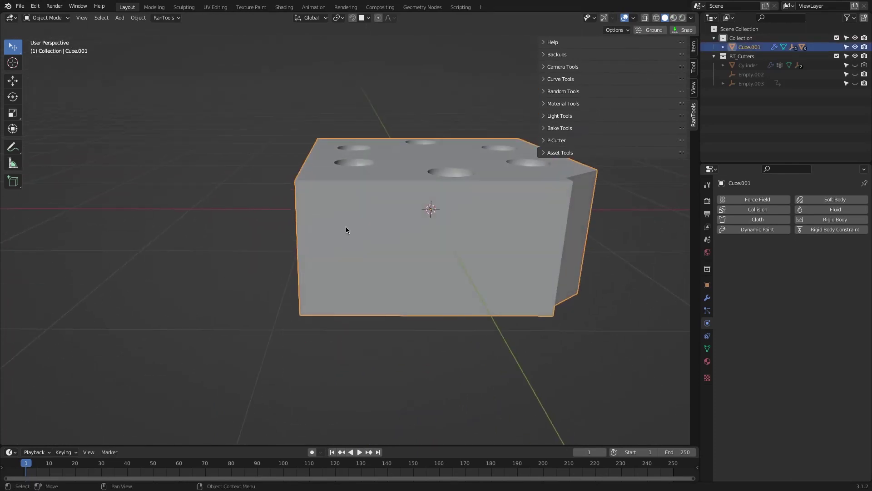
Cut a bevelled rectangular notch 0.580 deep into the cube's side
key(ctrl+shift+x)
drag(291, 205, 243, 312)
middle_drag(244, 311, 291, 315)
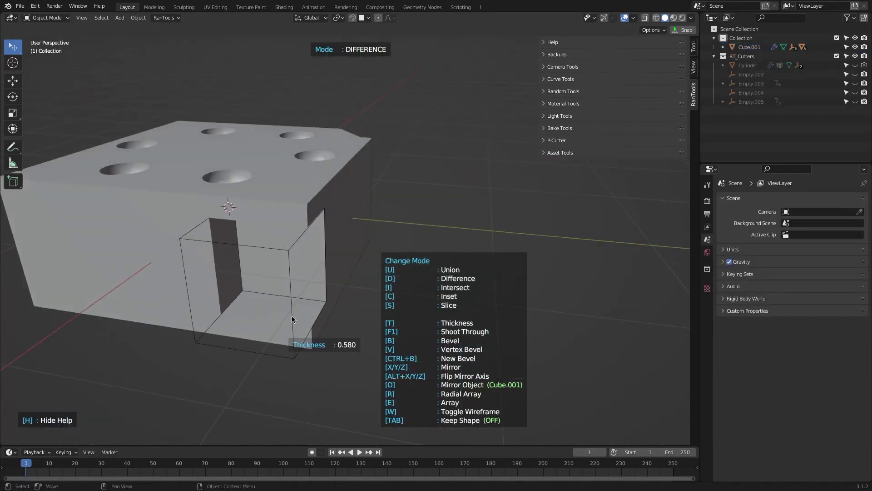
key(b)
click(313, 267)
middle_drag(314, 267, 327, 249)
Align the cutting grid to the cube's top face and cut a rectangular hole into it
key(ctrl+shift+x)
scroll(359, 272, up, 4)
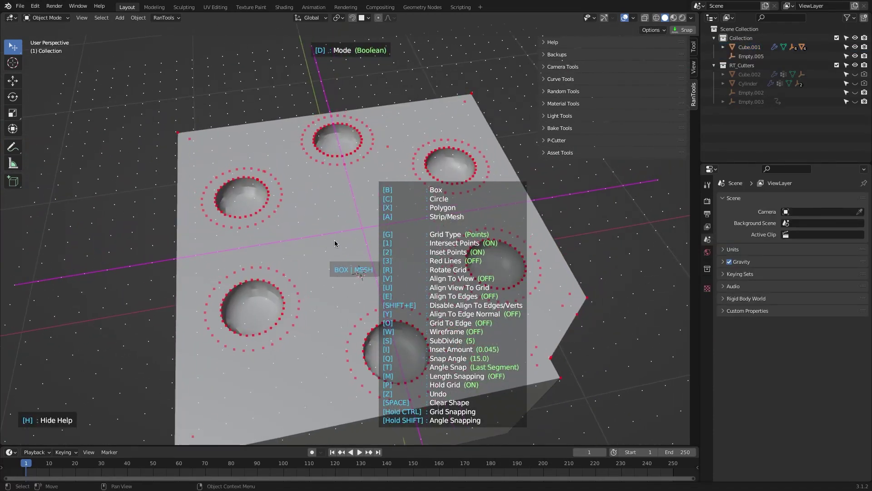
key(3)
key(v)
middle_drag(335, 246, 350, 266)
scroll(350, 266, down, 5)
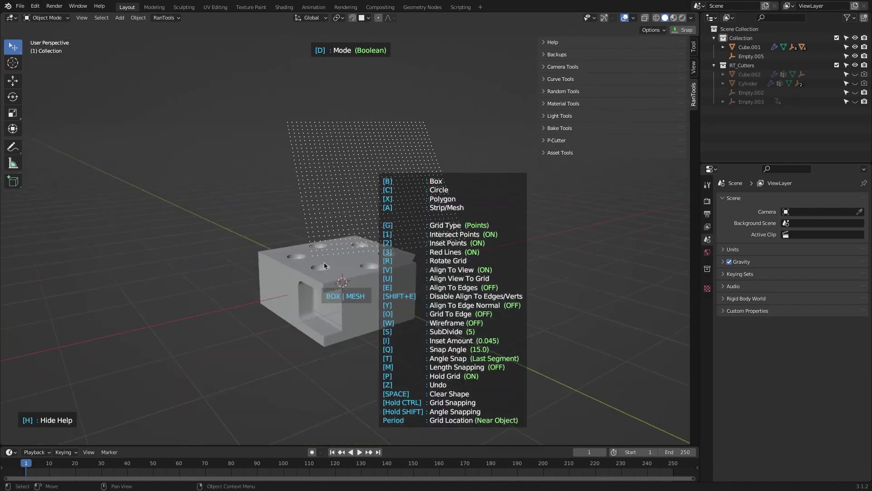
scroll(324, 262, up, 3)
key(v)
middle_drag(326, 223, 304, 273)
click(337, 312)
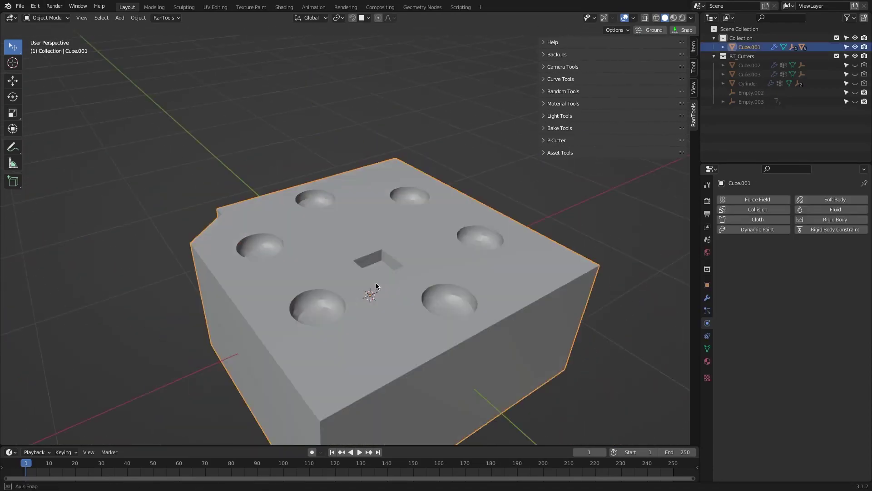
middle_drag(336, 313, 418, 187)
Redo the box cut with a cutter thickness of 0.410
key(ctrl+z)
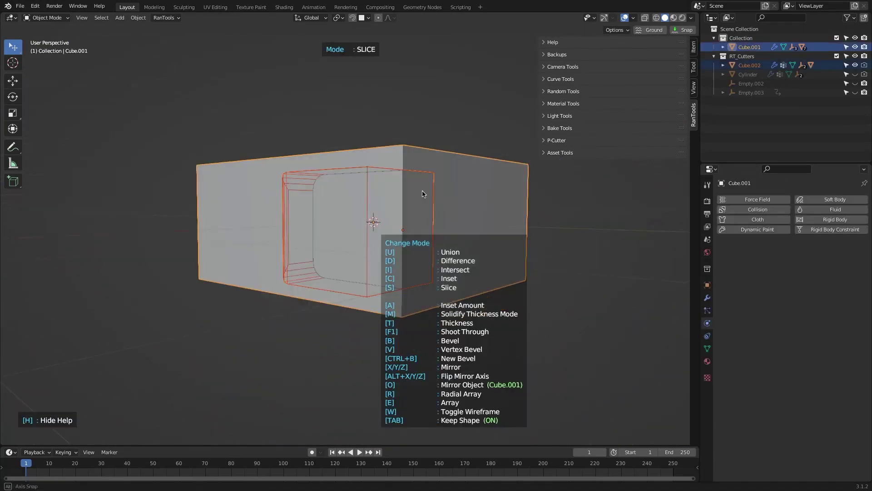
scroll(419, 191, up, 3)
middle_drag(399, 200, 411, 189)
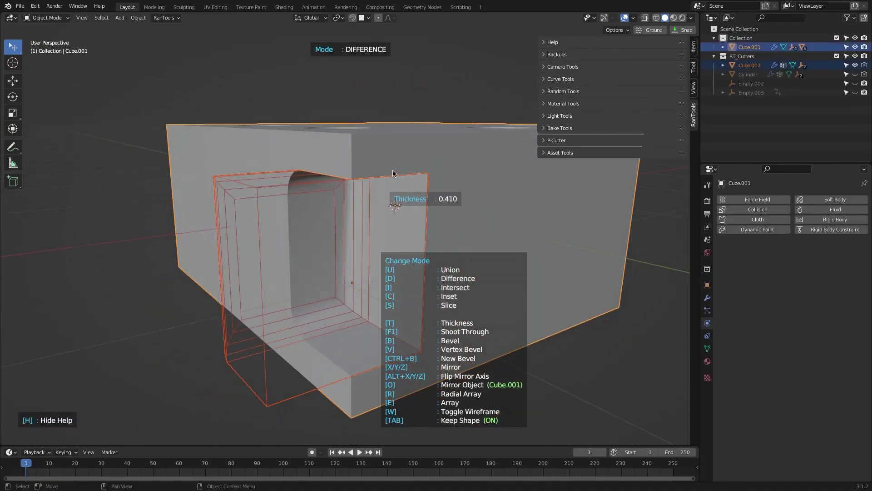
key(ctrl+z)
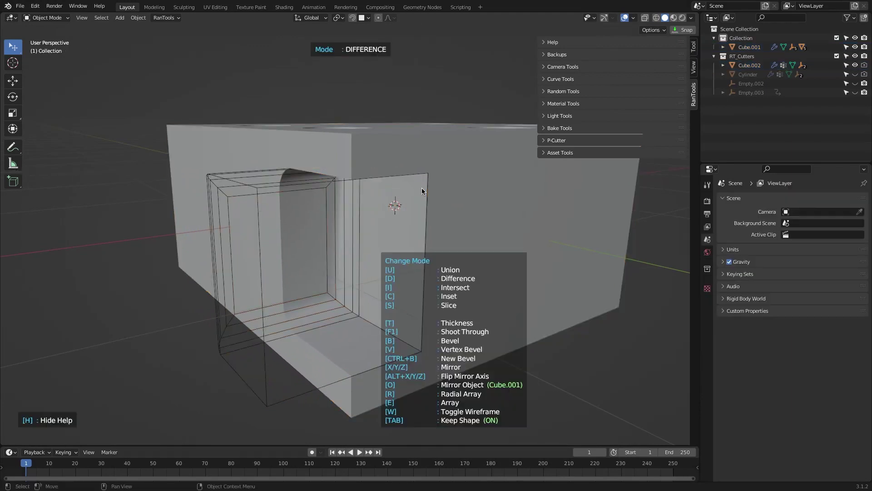
key(t)
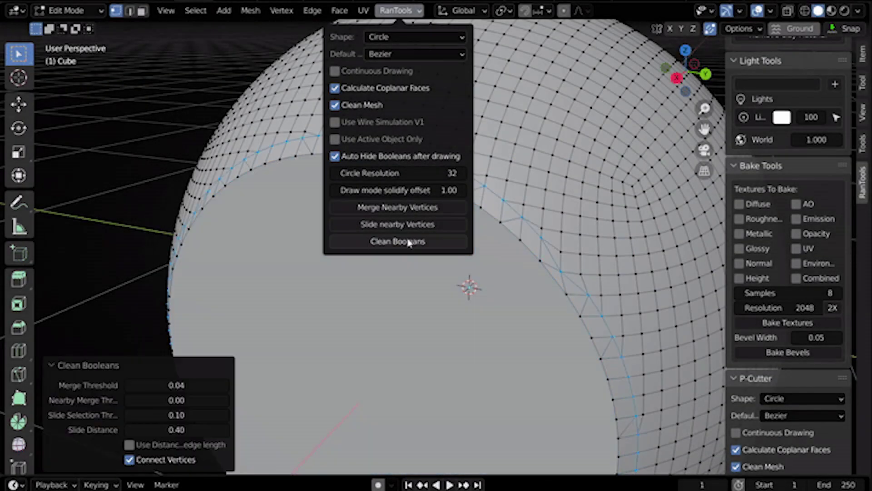
Clean up the boolean-cut mesh with Clean Booleans and Merge Nearby Vertices
click(409, 242)
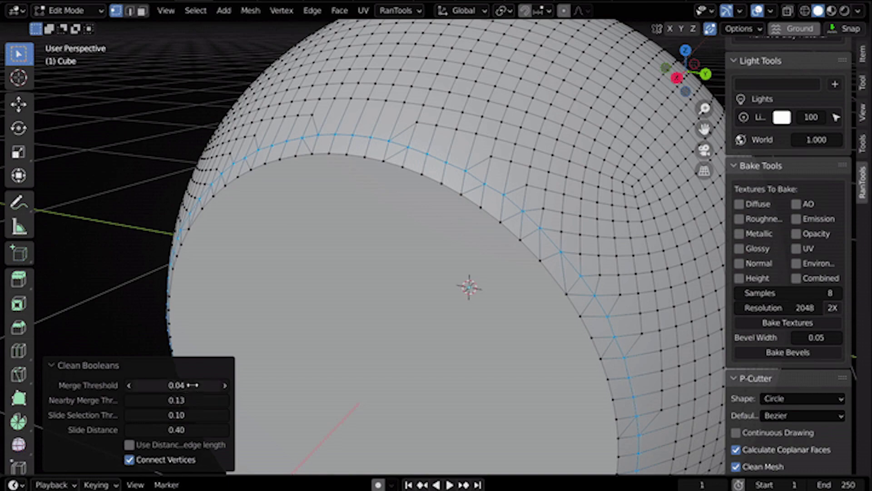
mouse_move(192, 385)
mouse_down()
mouse_move(218, 385)
mouse_move(192, 385)
mouse_up()
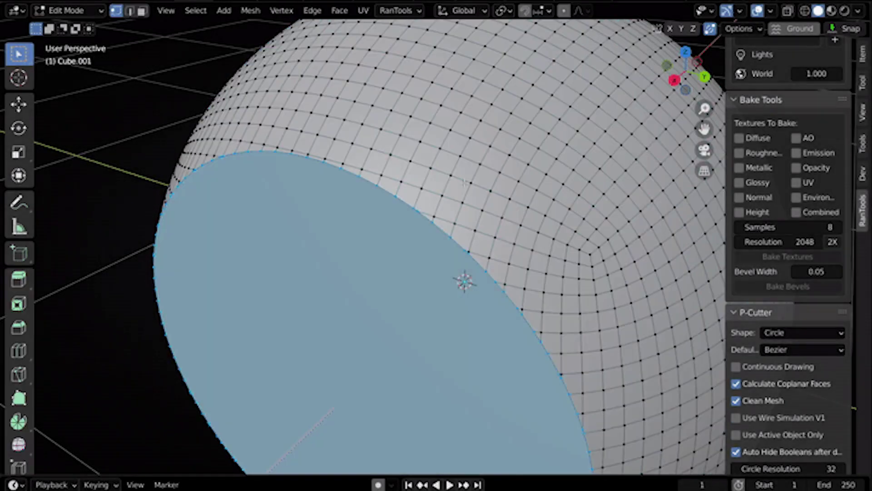
click(398, 10)
click(397, 207)
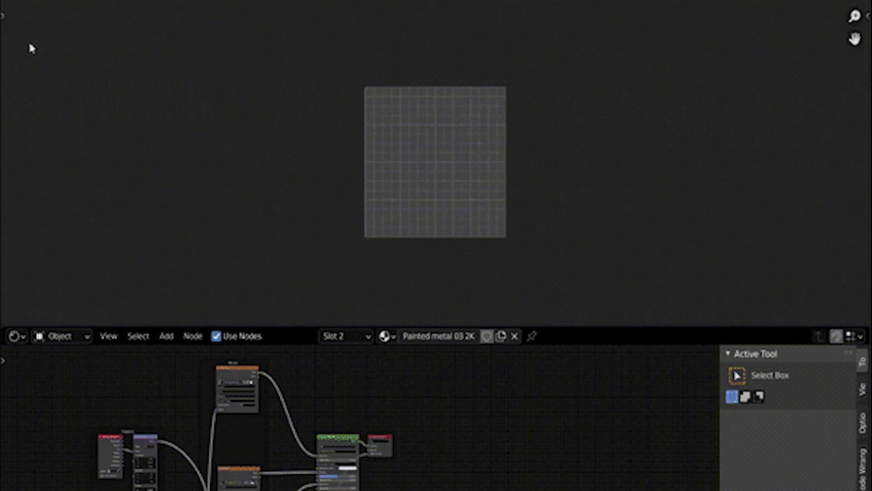
Review the baked diffuse, Cube_NORMAL and 2K normal images in the Image Editor, then bring up Textures To Bake
click(361, 4)
click(425, 12)
click(362, 5)
click(364, 33)
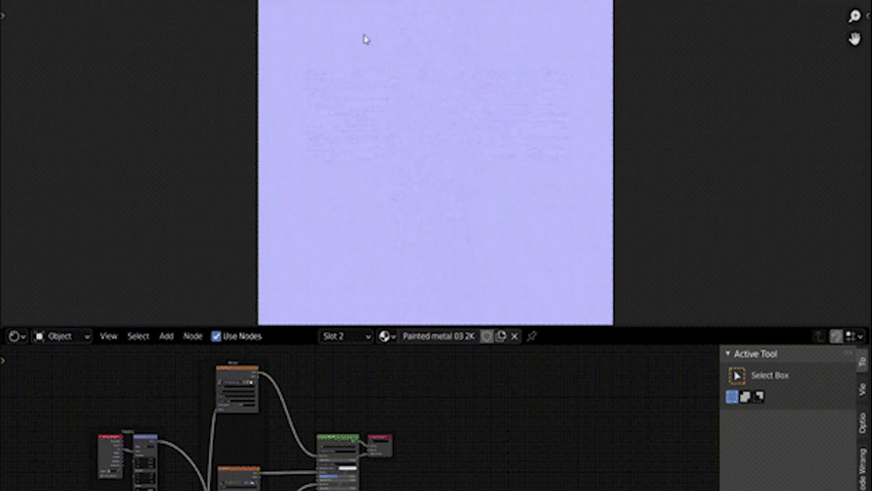
click(362, 4)
click(407, 89)
click(362, 5)
key(ctrl+b)
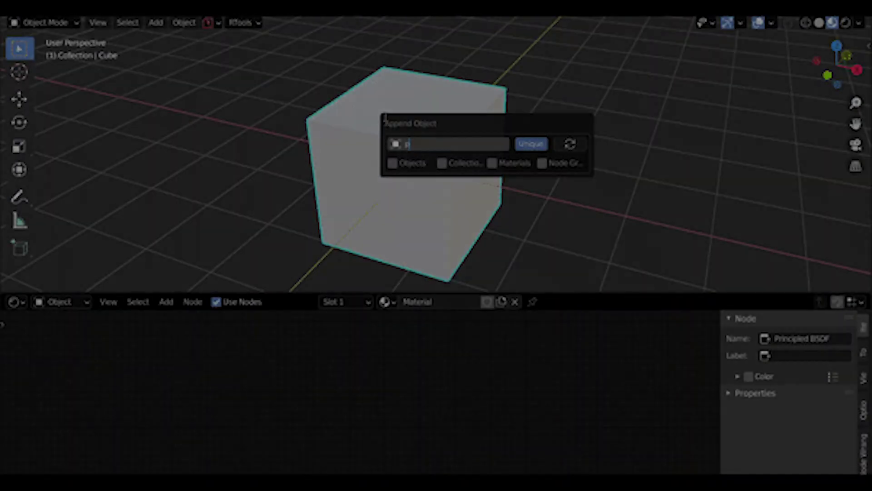
Append the 'paint' search result Painted metal Rusted and assign it to the cylinder's material slot
text(aint)
key(Return)
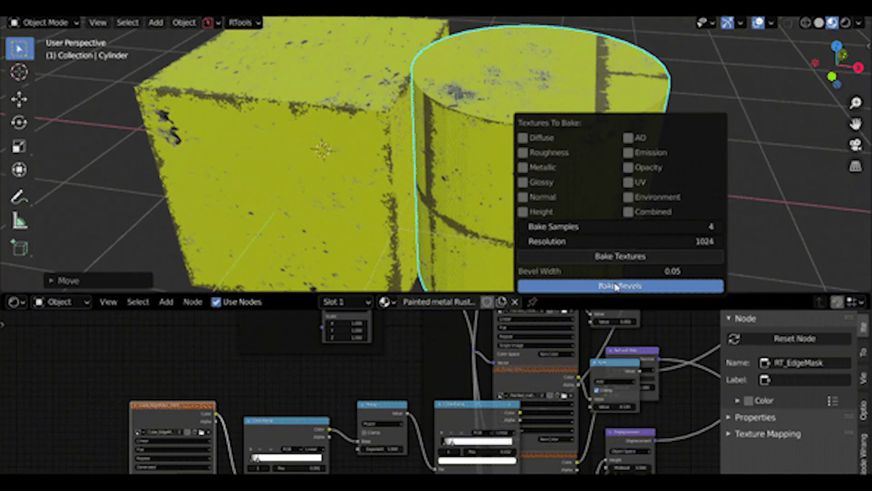
click(617, 286)
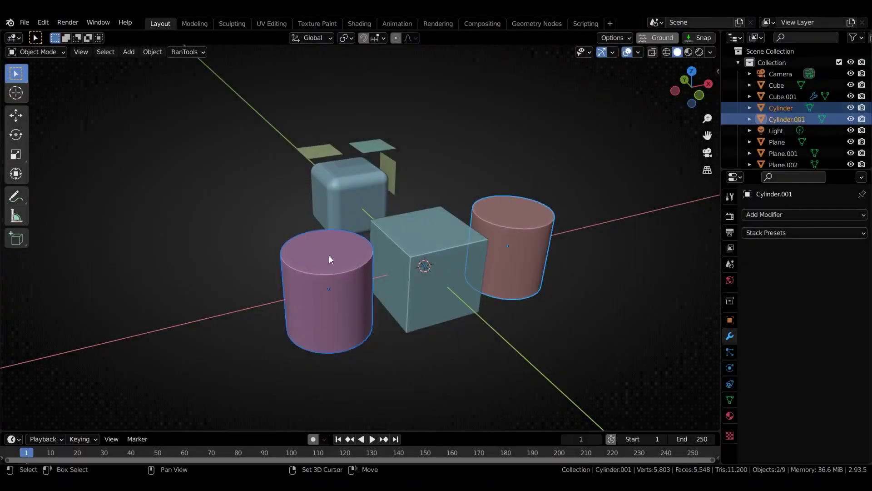
Apply the Bevel wn stack preset to the selected cube and cylinder
shift+click(436, 254)
key(KP_1)
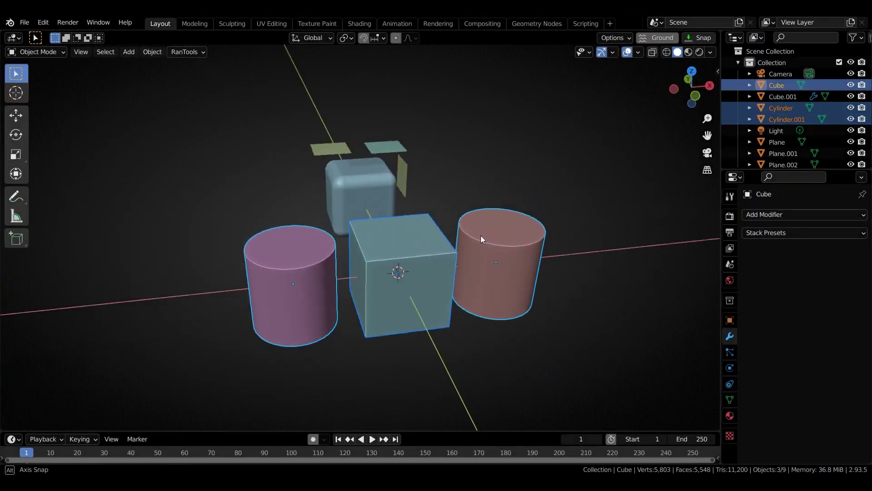
key(ctrl+shift+m)
mouse_move(227, 93)
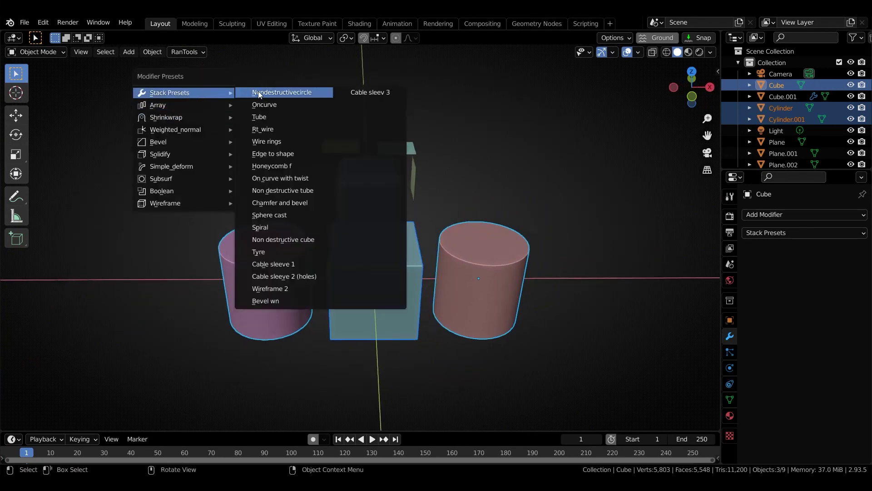
click(280, 301)
Adjust the cylinder's bevel width through the modifier pie, then bring up the cube's modifier adjustments
middle_drag(271, 298, 455, 272)
click(502, 258)
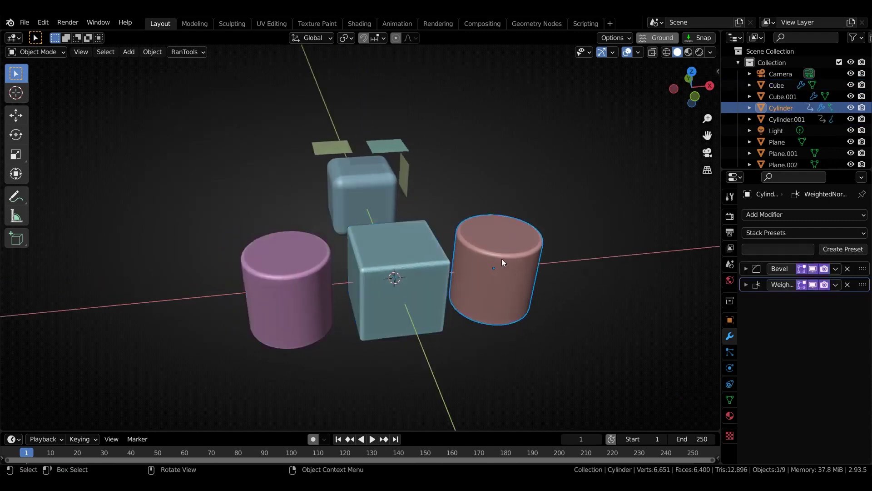
scroll(424, 220, up, 5)
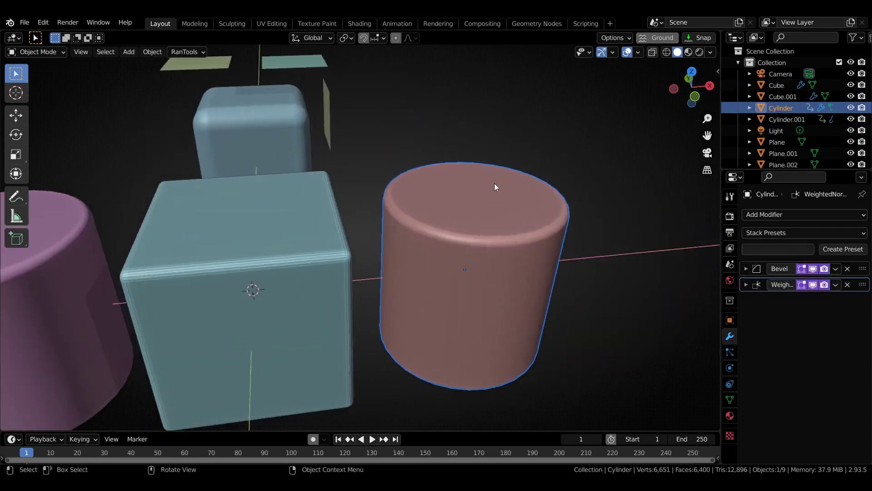
key(q)
click(503, 267)
click(503, 263)
click(327, 281)
key(q)
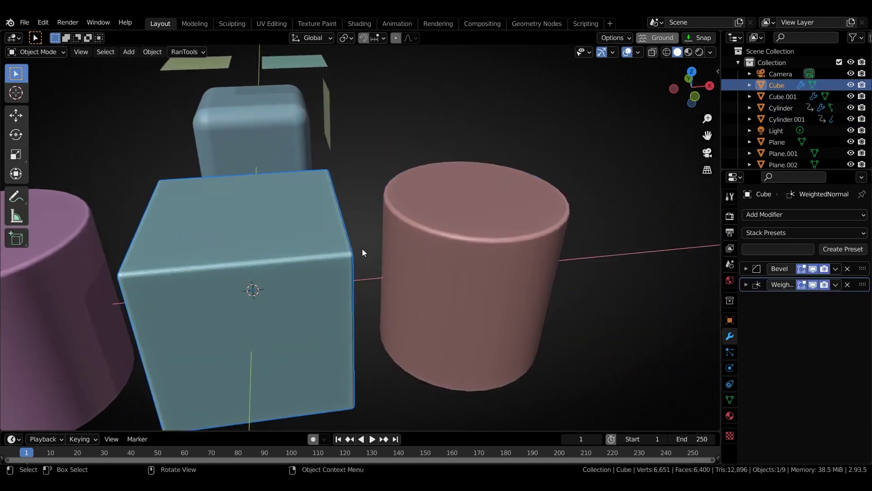
Shrinkwrap the two planes onto the rounded Cube.001 with the Project(sw) preset
middle_drag(362, 249, 365, 211)
scroll(321, 197, up, 3)
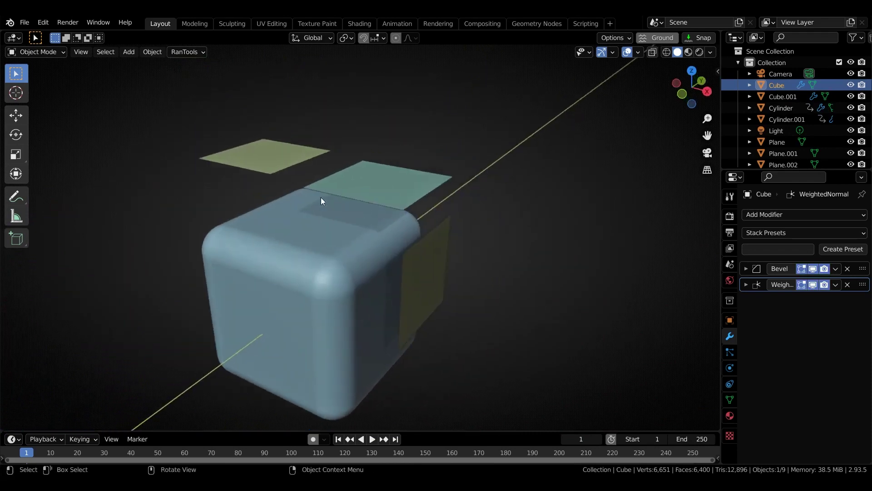
click(299, 150)
shift+click(406, 200)
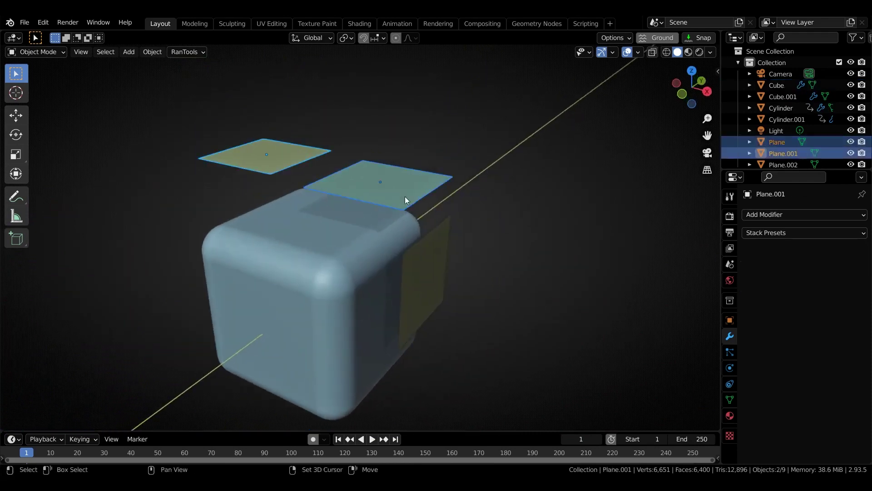
shift+click(345, 238)
middle_drag(345, 239, 323, 187)
key(shift+q)
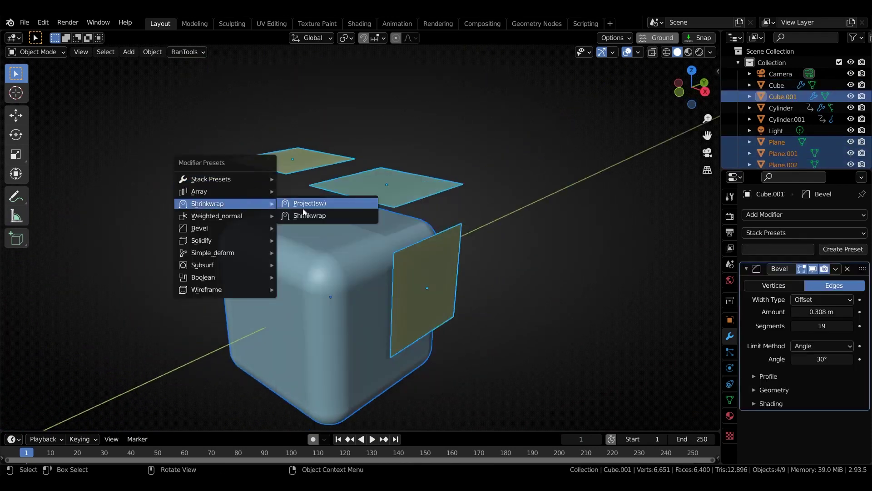
click(303, 207)
click(313, 215)
Set the plane's shrinkwrap offset to 0.041 m
key(KP_Decimal)
middle_drag(338, 239, 391, 193)
key(shift+q)
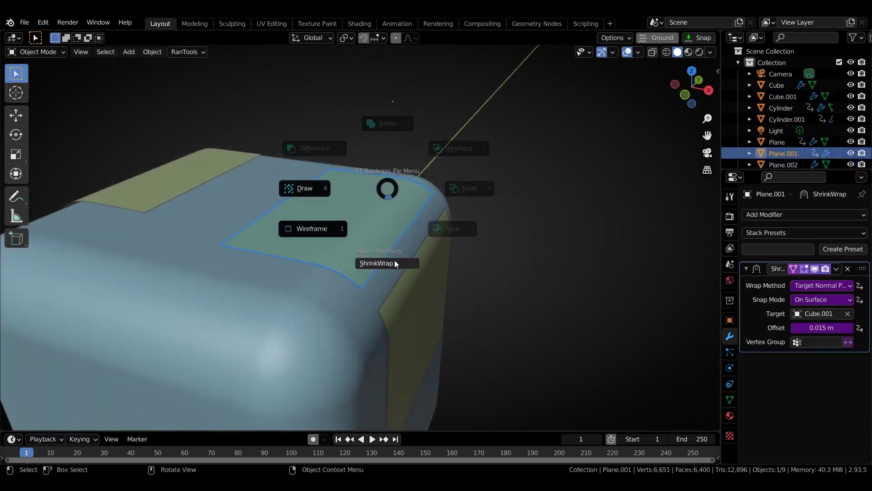
click(391, 260)
click(513, 230)
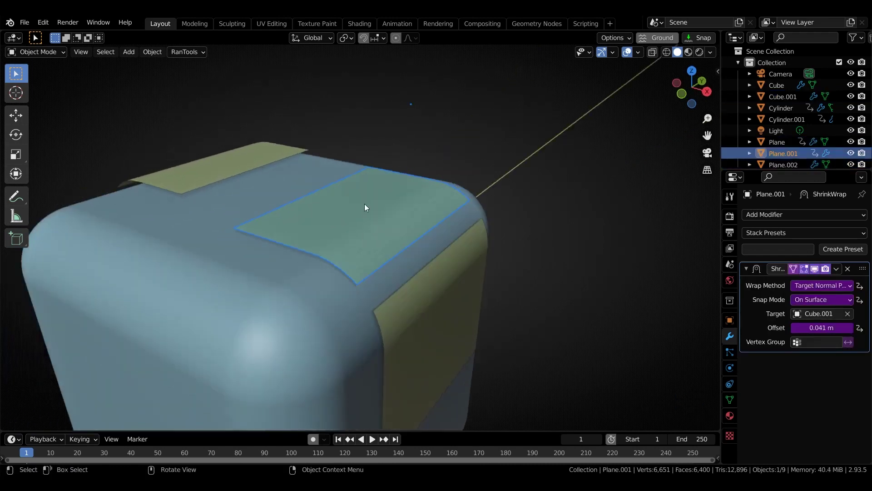
key(shift+q)
click(520, 258)
Check the shrinkwrap offset on the other top plane and orbit around the finished objects
key(shift+q)
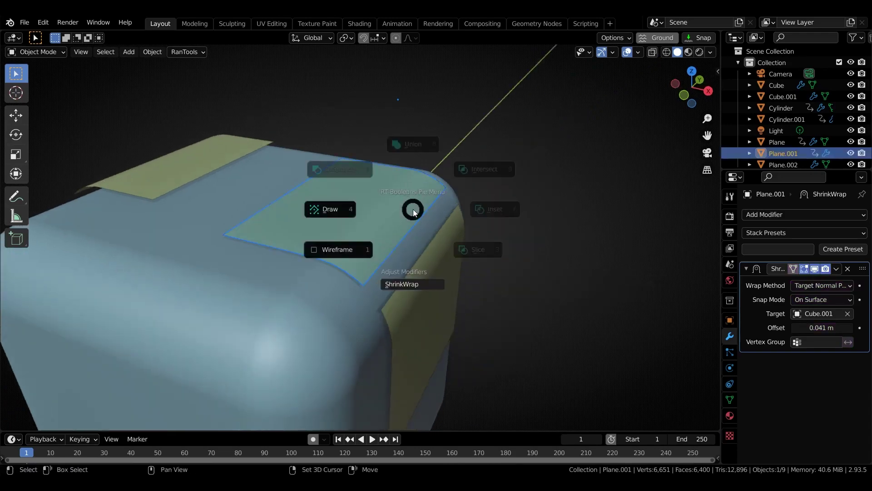
click(418, 285)
key(shift+q)
click(409, 238)
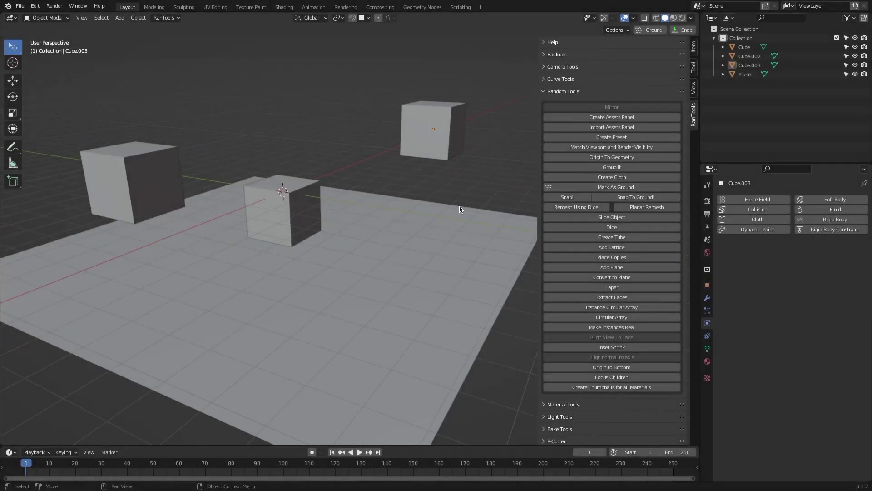
middle_drag(460, 209, 518, 131)
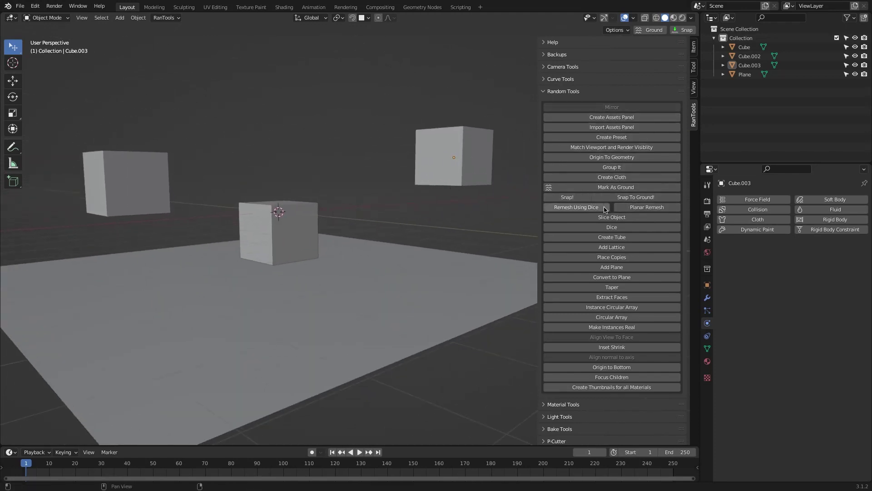
Mark the large plane as ground and snap the floating right cube onto it
click(478, 266)
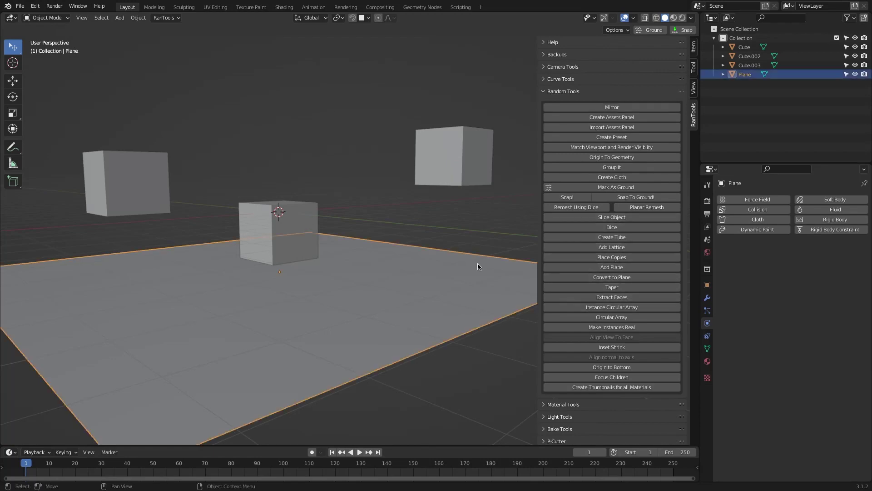
click(608, 187)
click(453, 157)
click(686, 30)
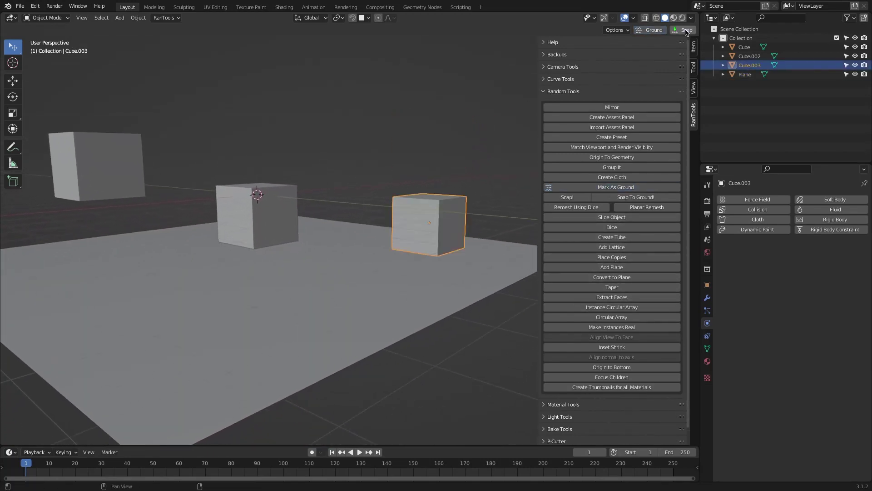
Stand the new plane upright, tweak its Screw modifier value, and make the icosphere a cloth object
middle_drag(437, 189, 436, 189)
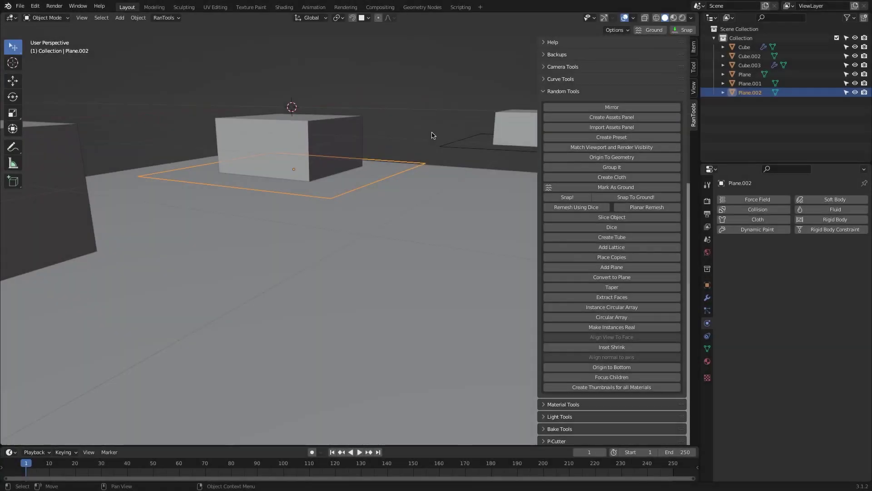
key(r)
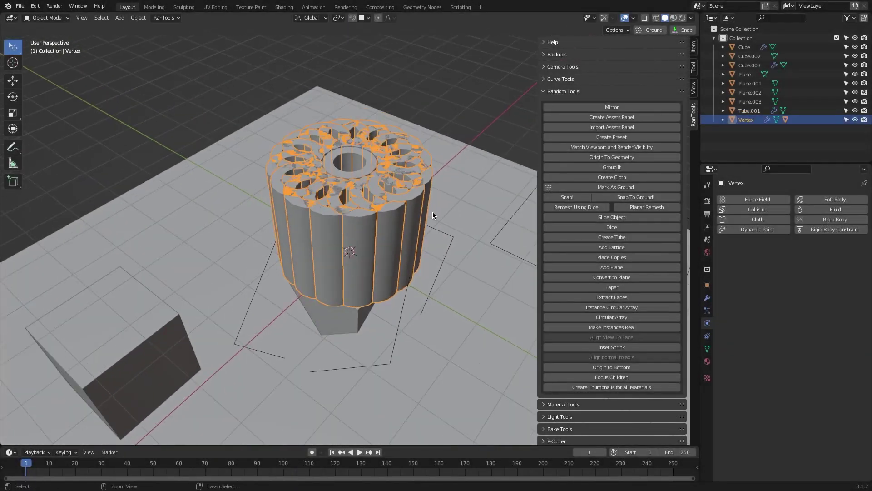
click(707, 298)
click(722, 255)
click(723, 255)
drag(816, 279, 836, 279)
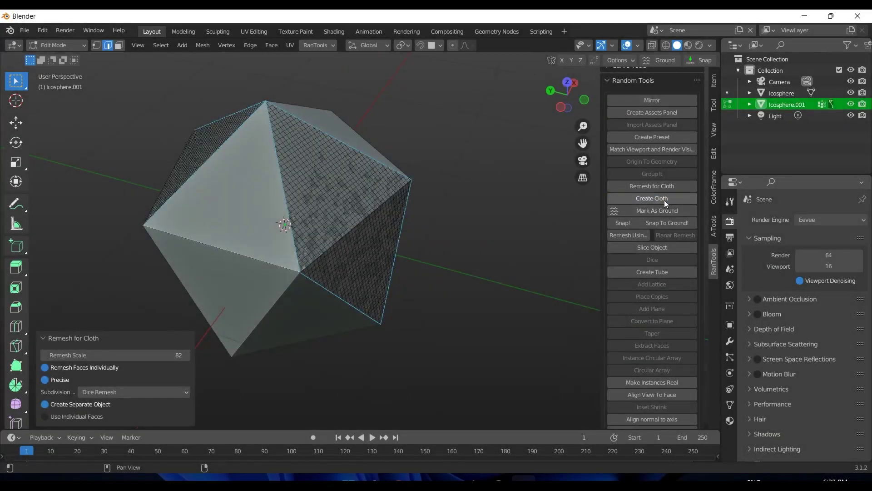
click(665, 199)
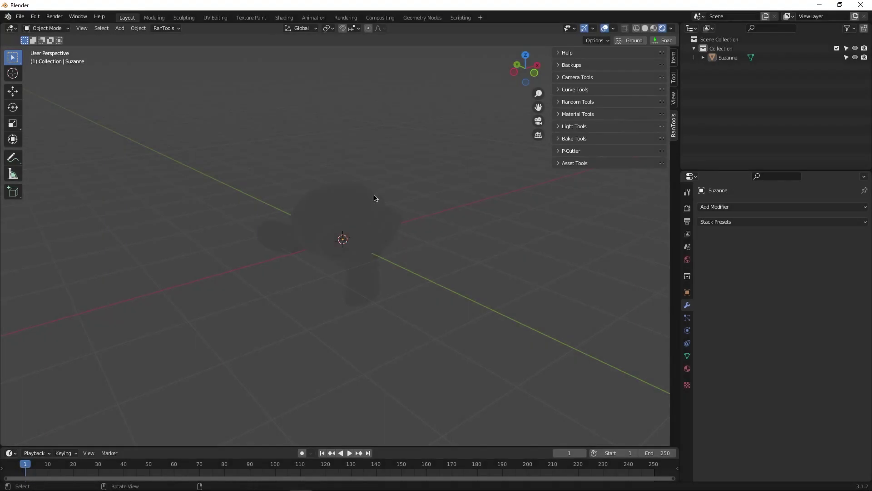
In the HDRI Library, choose PolyHaven's Abandoned Factory Canteen and download its 4k-exr version
drag(376, 186, 370, 78)
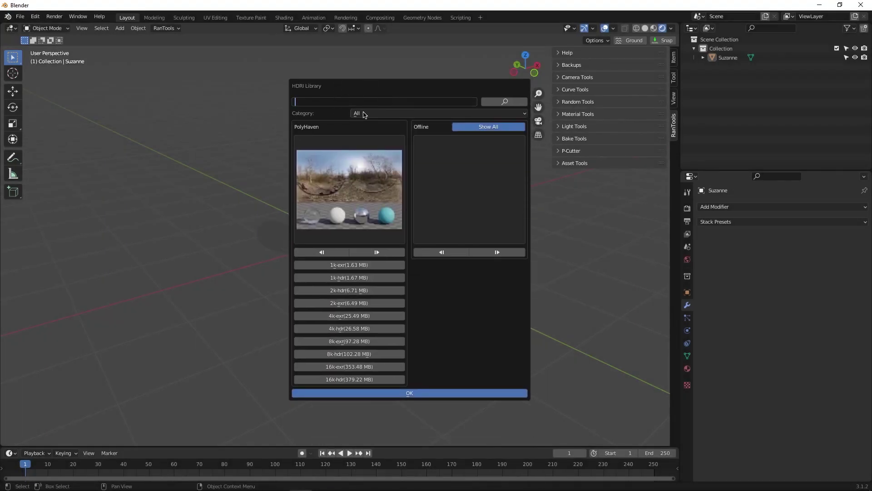
click(422, 113)
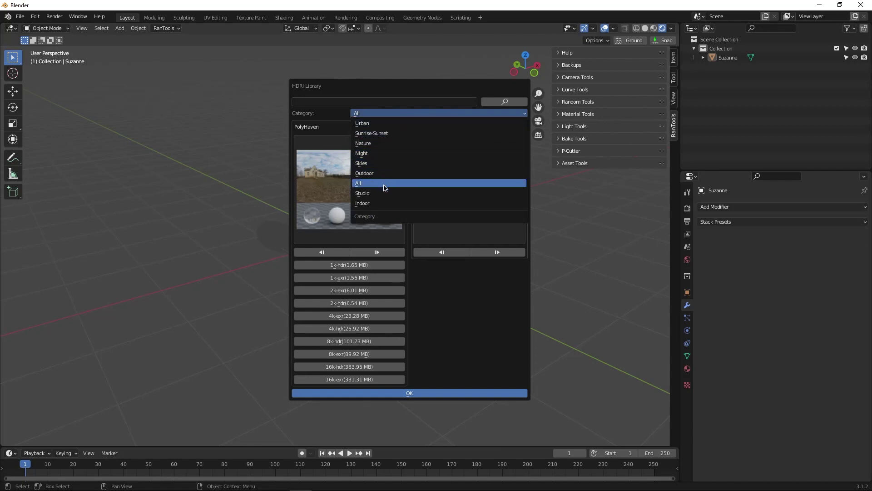
click(344, 179)
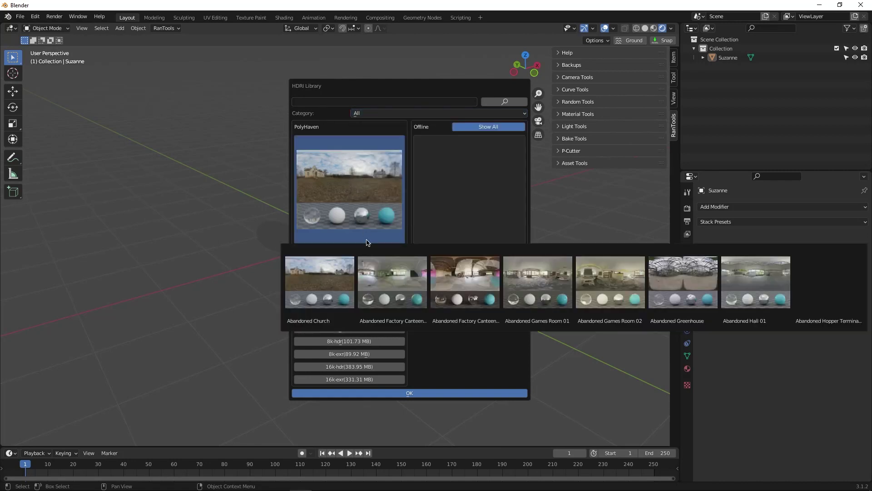
click(362, 226)
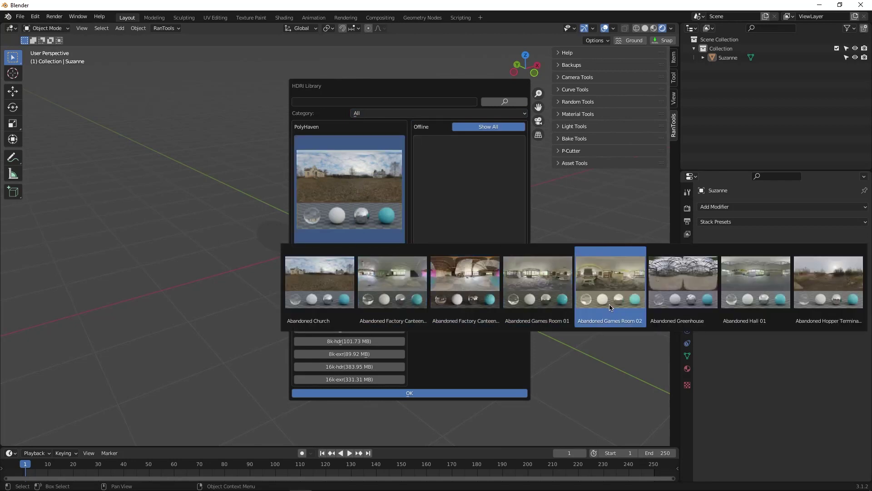
click(477, 271)
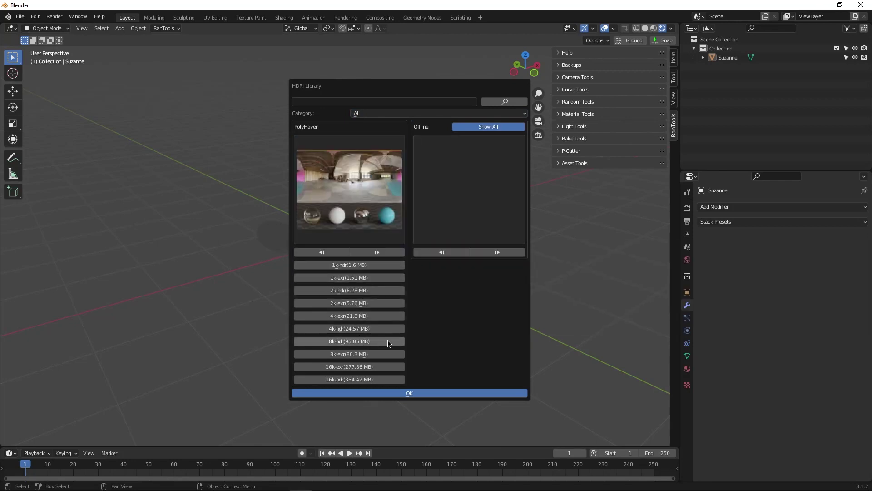
click(352, 318)
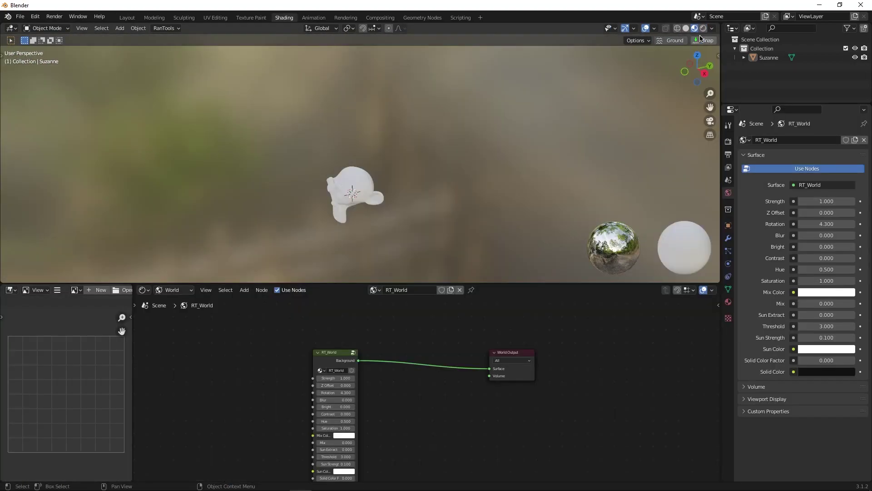
In the Shading workspace, raise the RT_World sun extraction and set the HDRI rotation to 0.700
click(703, 28)
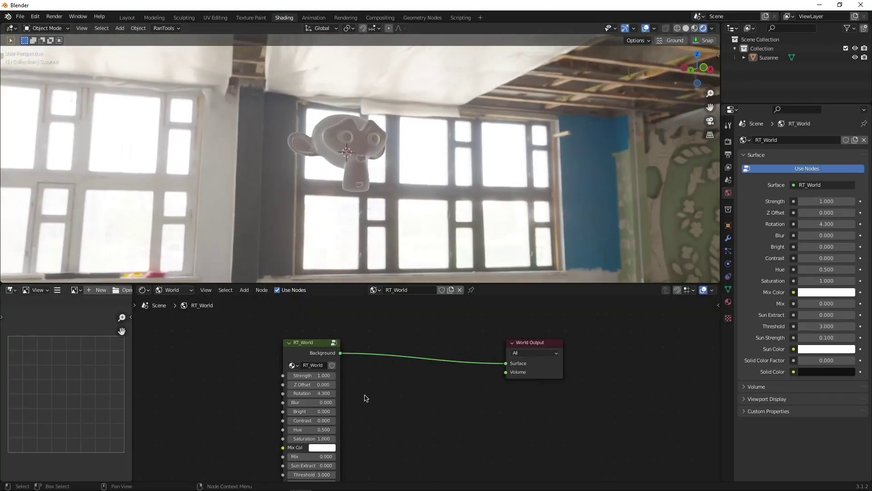
scroll(364, 397, up, 3)
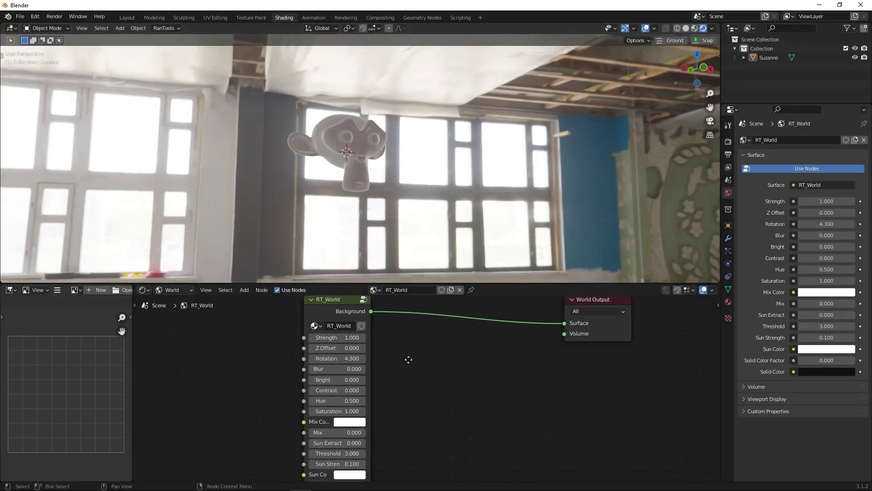
mouse_move(347, 356)
mouse_down()
mouse_move(386, 357)
mouse_move(346, 355)
mouse_move(352, 369)
mouse_move(336, 368)
mouse_up()
drag(349, 427, 382, 425)
scroll(409, 432, down, 1)
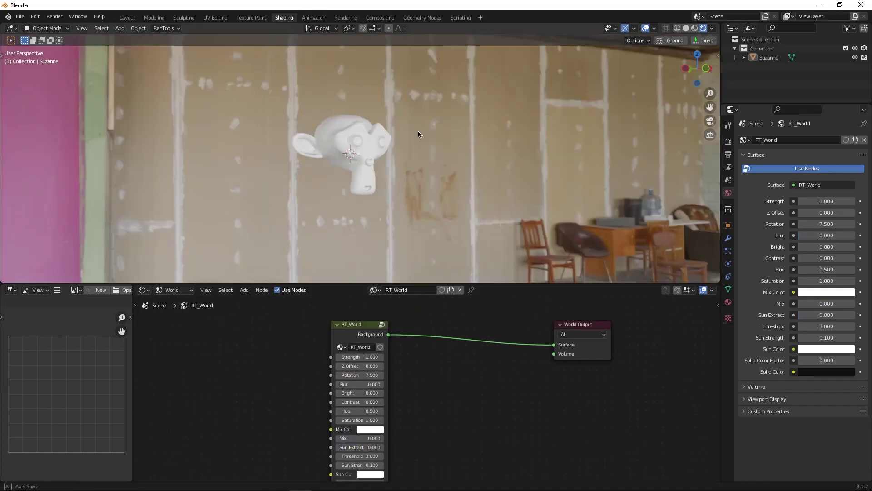
middle_drag(436, 133, 270, 181)
drag(361, 377, 393, 376)
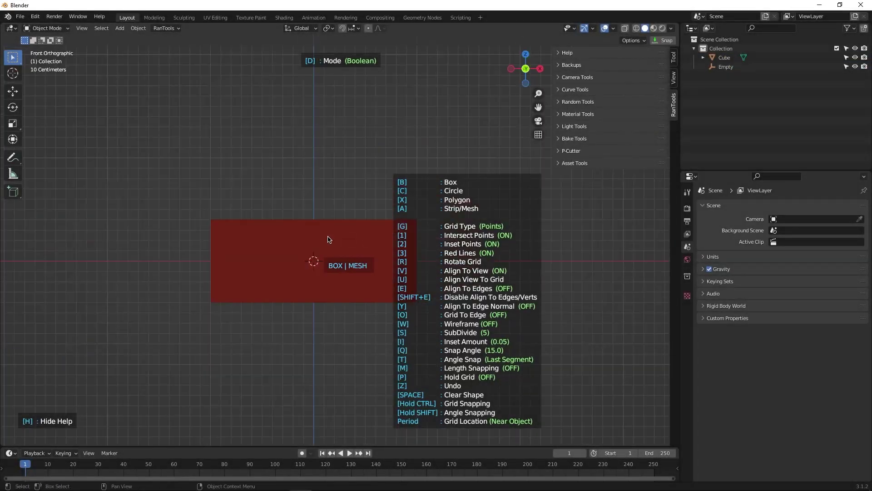
Draw a box-mode P-Cutter across the cube and extrude it to make the cut
key(x)
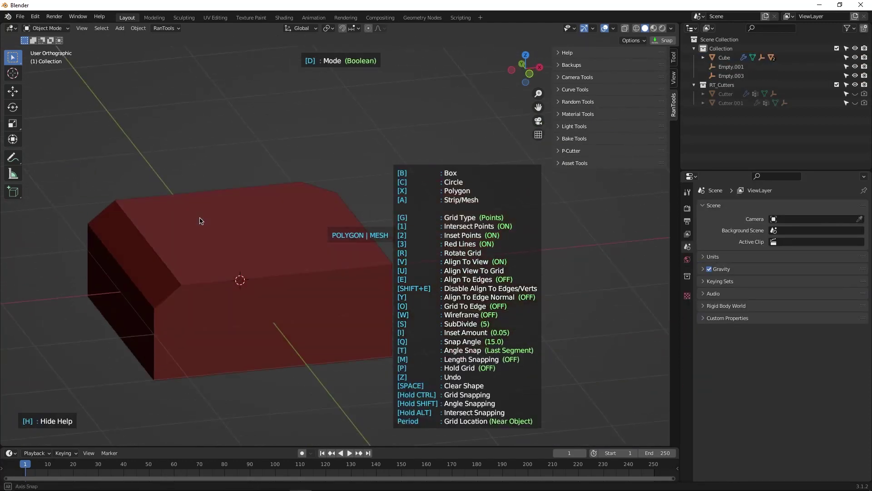
key(b)
drag(281, 215, 263, 197)
mouse_move(263, 196)
middle_down()
mouse_move(220, 197)
mouse_move(384, 206)
mouse_move(208, 228)
middle_up()
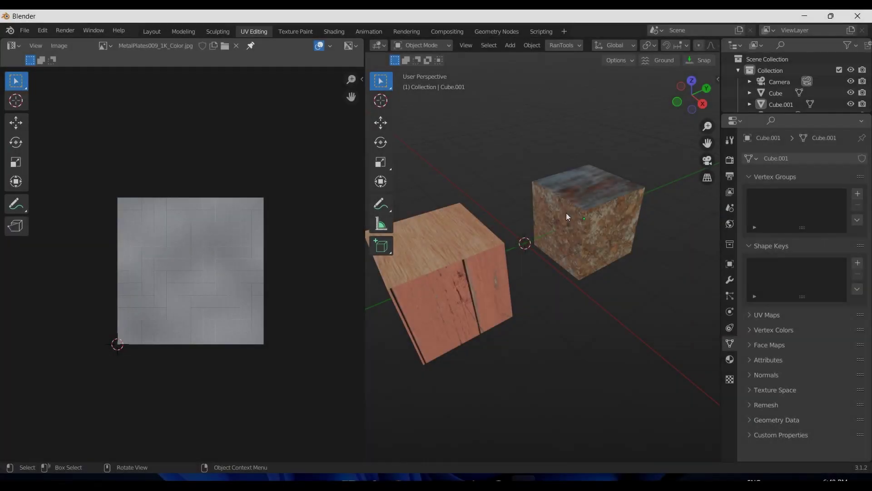
Bake an ID map texture for the wooden cube
click(435, 233)
key(alt+o)
click(465, 329)
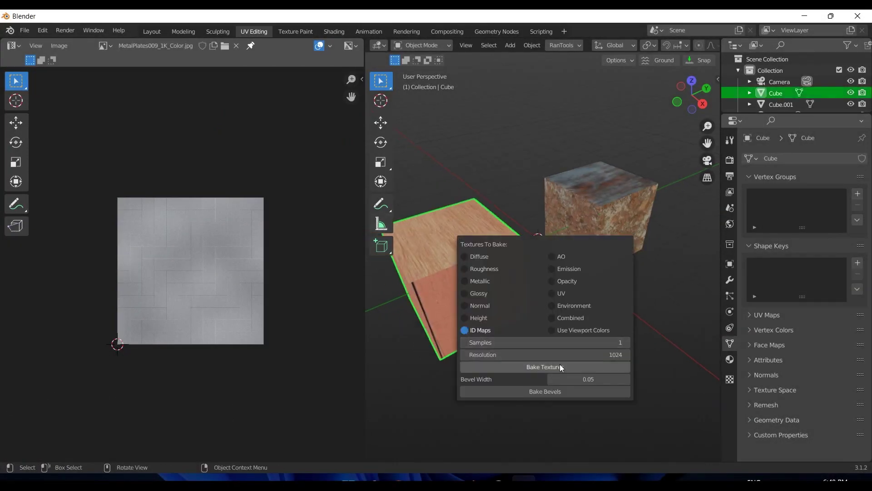
click(553, 367)
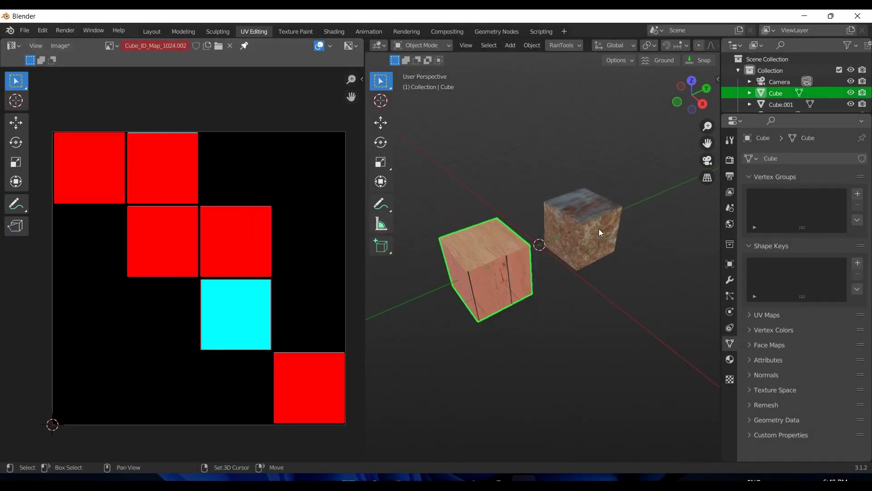
Bake the wooden and rusty cubes' diffuse into one shared 1024 image, Cube_Cube.003_DIFFUSE_1024.001
shift+click(604, 230)
key(alt+o)
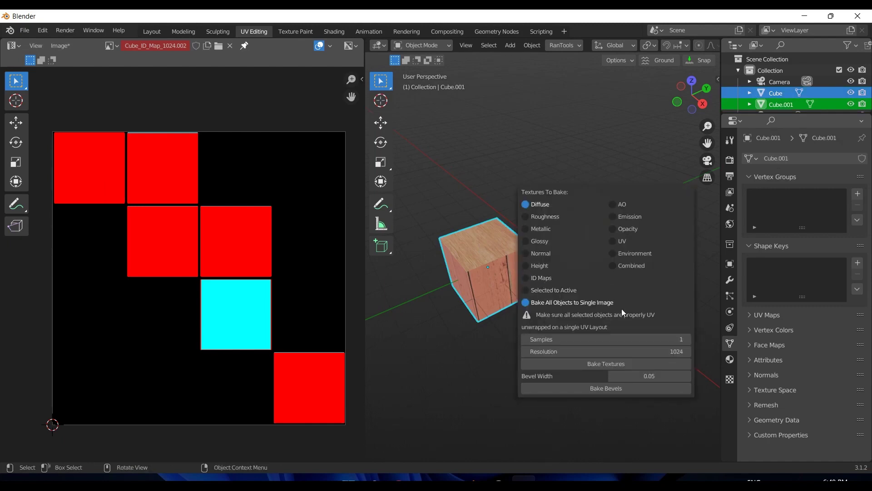
click(613, 364)
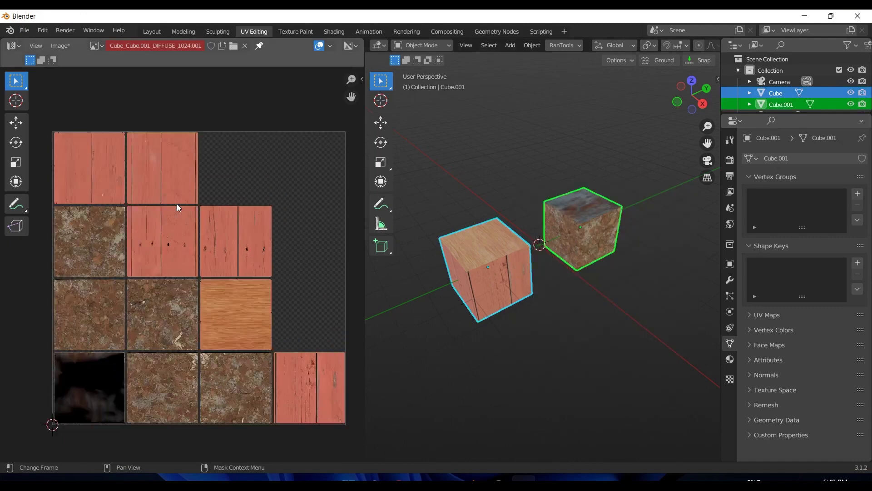
click(480, 172)
middle_drag(480, 172, 497, 220)
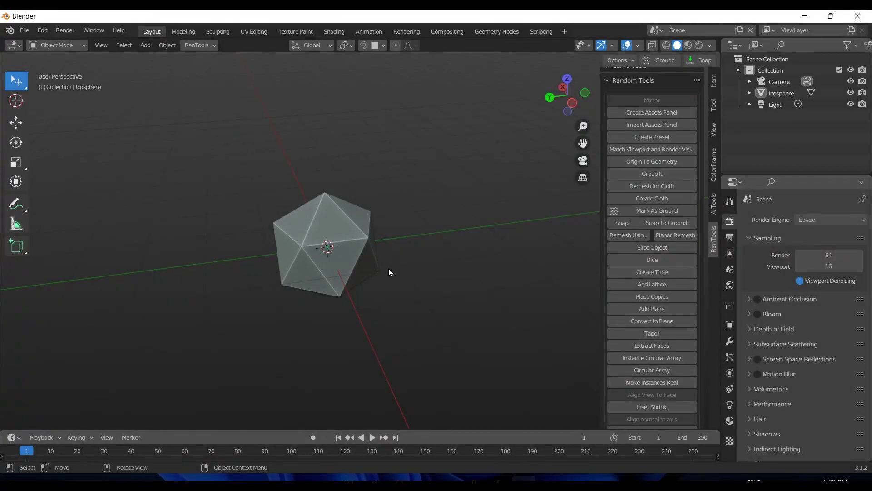
Make a Remesh for Cloth copy of the icosphere and turn it into cloth
key(Tab)
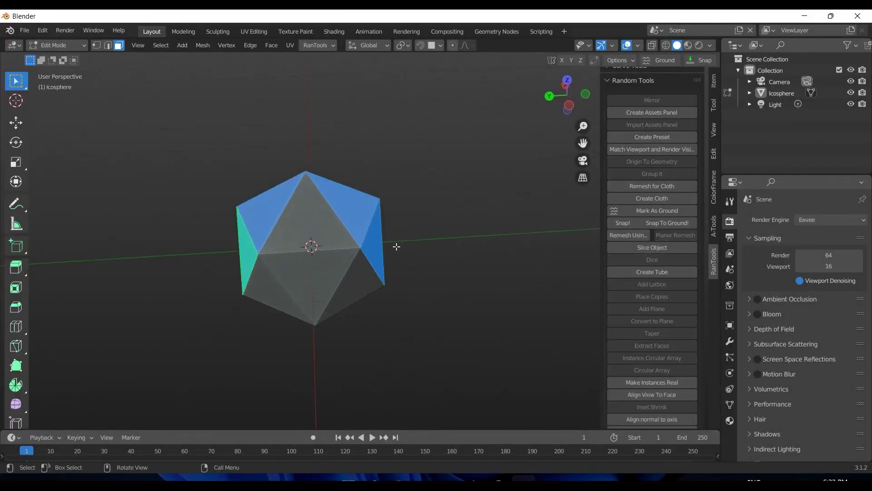
middle_drag(396, 247, 312, 253)
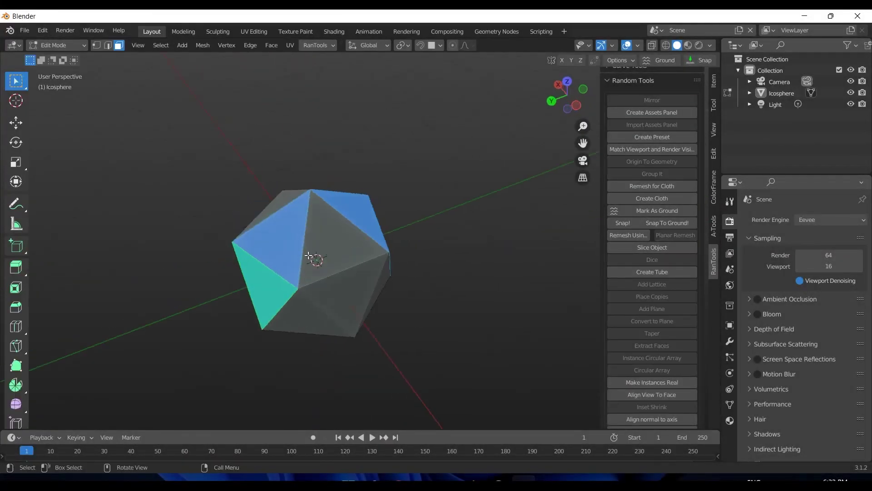
scroll(315, 194, up, 4)
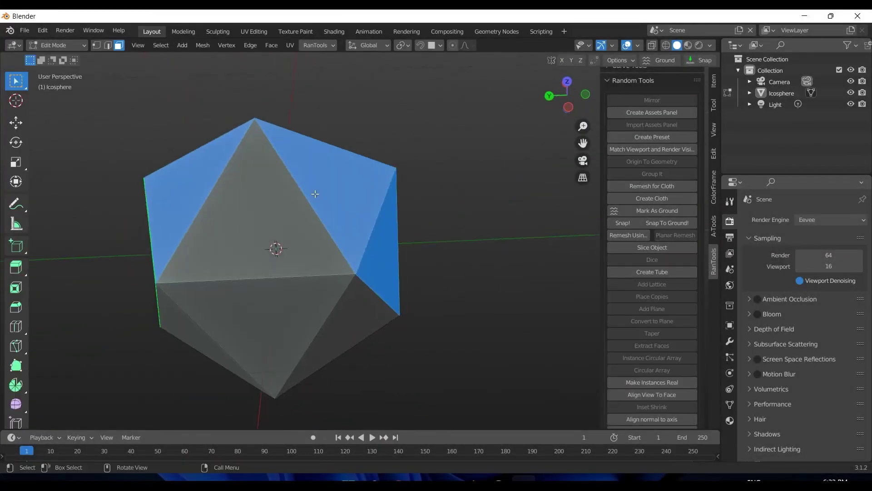
click(639, 189)
click(537, 304)
middle_drag(454, 245, 379, 176)
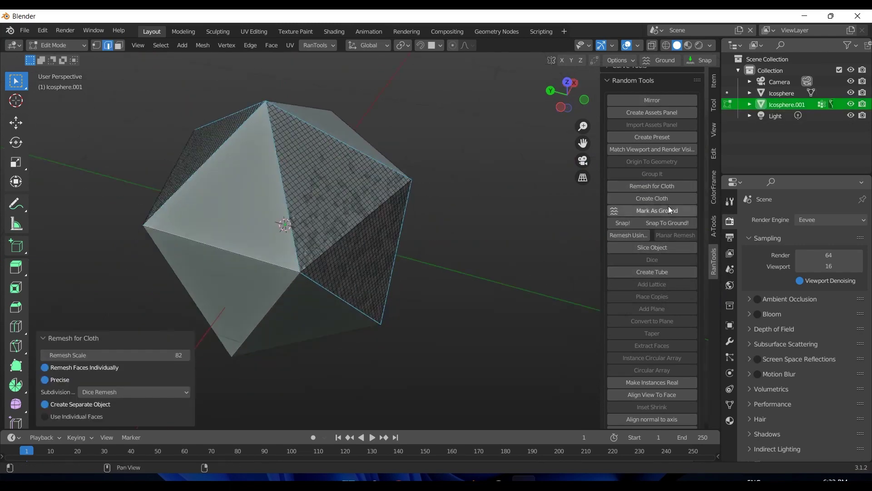
click(654, 198)
Apply the inflated cloth object's modifiers from the RanTools quick-actions pie
key(ctrl+shift+b)
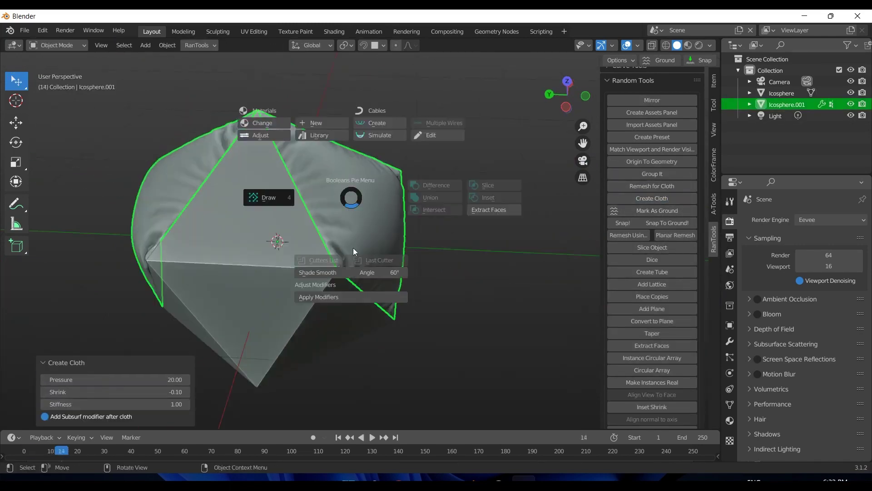
click(350, 297)
scroll(388, 225, up, 3)
middle_drag(389, 225, 345, 217)
click(657, 30)
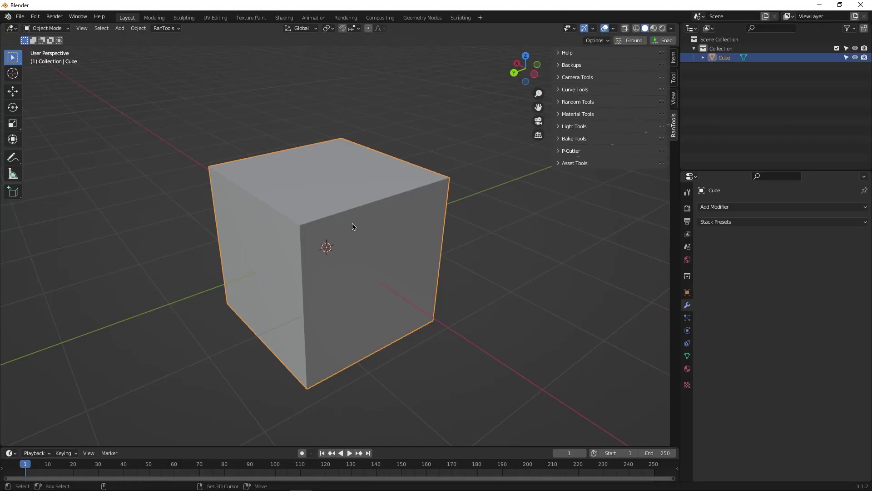
key(ctrl+shift+b)
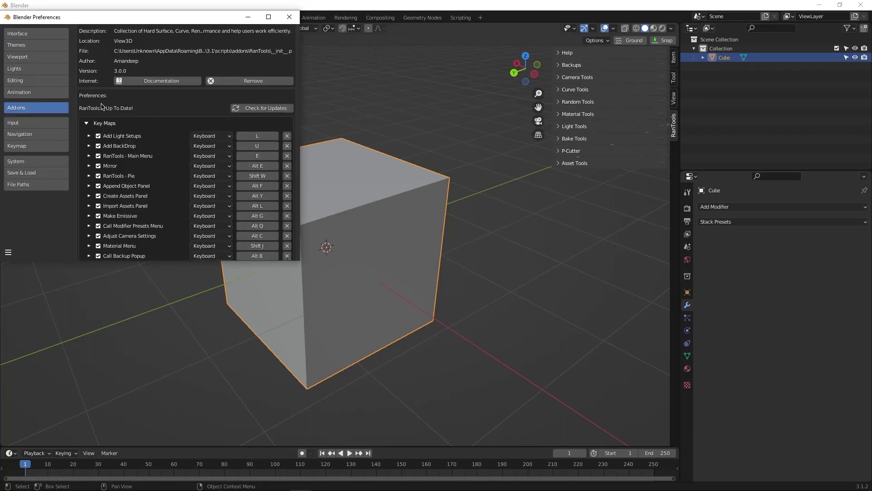
scroll(187, 136, down, 1)
In RanTools add-on preferences, set the overlay's Location X (From Right) to 66 and Font Size to 19
drag(299, 260, 469, 422)
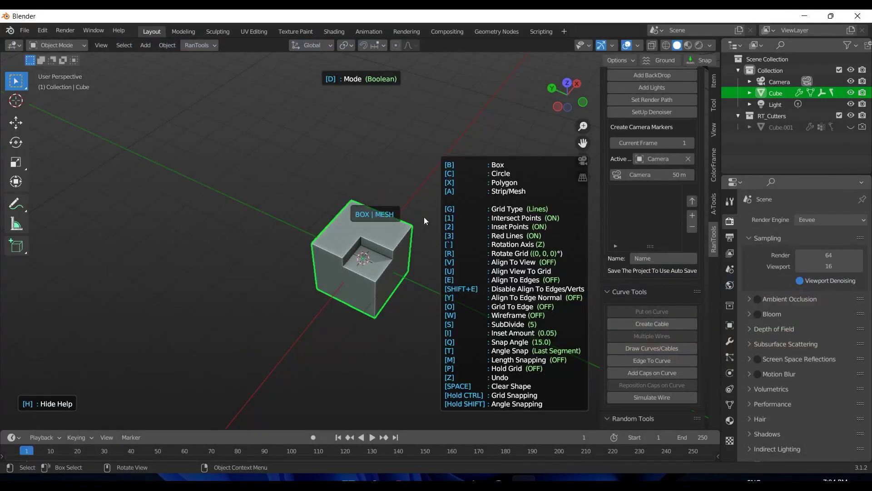
click(43, 30)
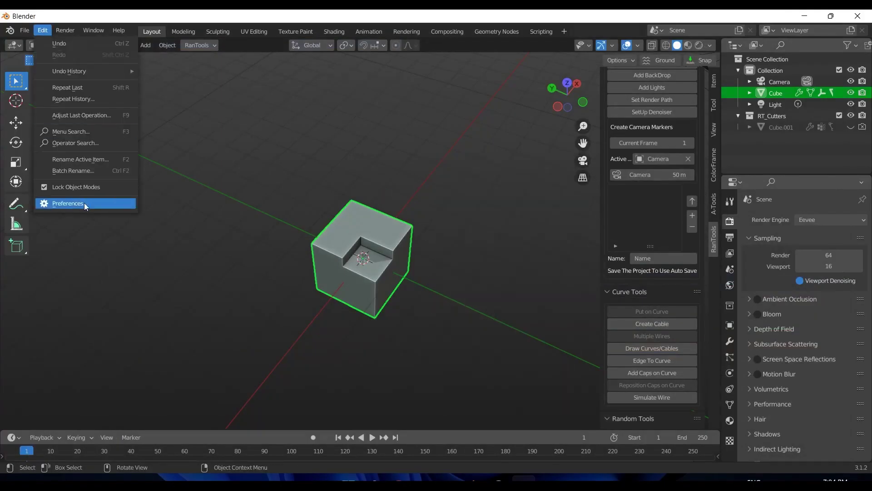
click(85, 204)
middle_drag(442, 211, 453, 260)
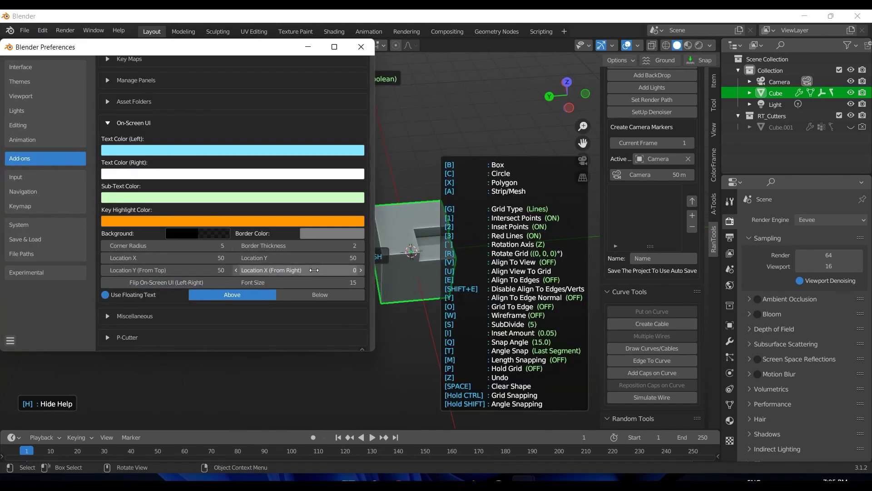
drag(254, 270, 216, 270)
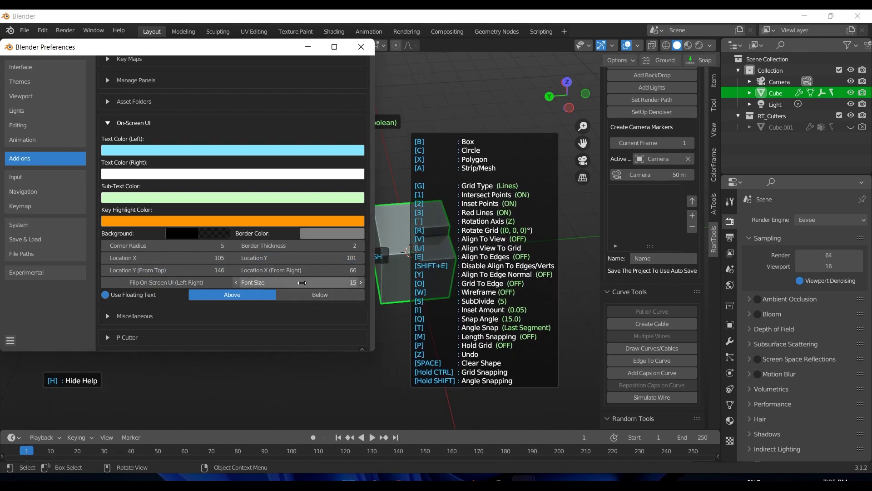
drag(297, 282, 309, 287)
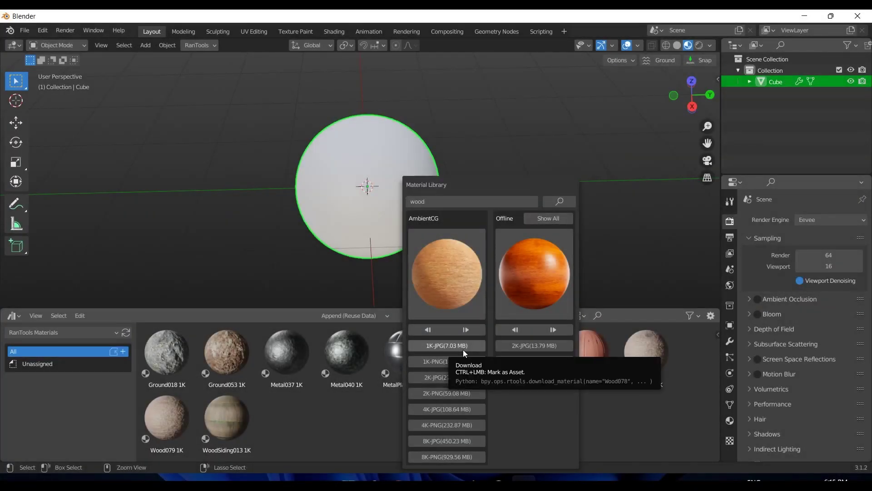
Download the wood material at 1K JPG onto the sphere, then begin a boolean cutter on the box
click(463, 346)
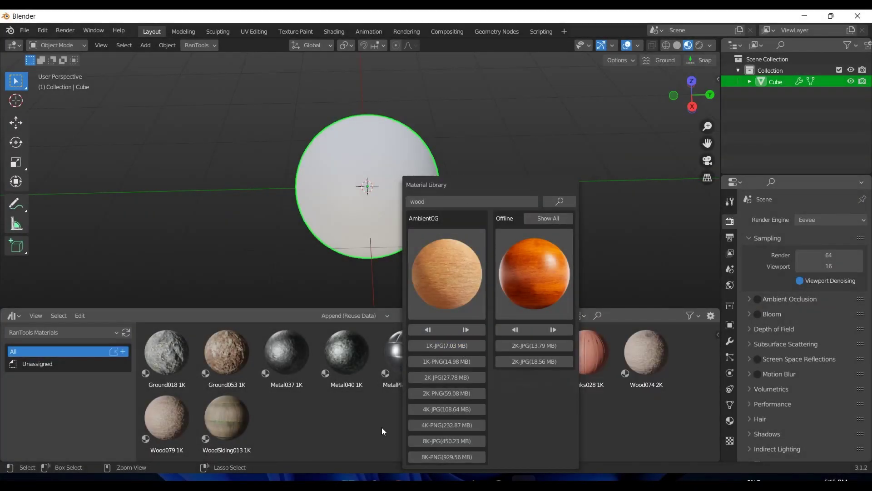
click(126, 332)
middle_drag(459, 218, 487, 211)
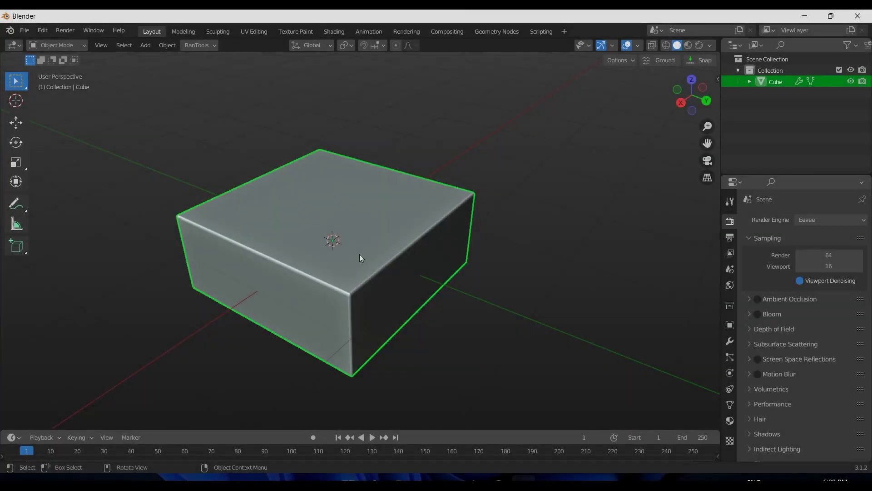
key(q)
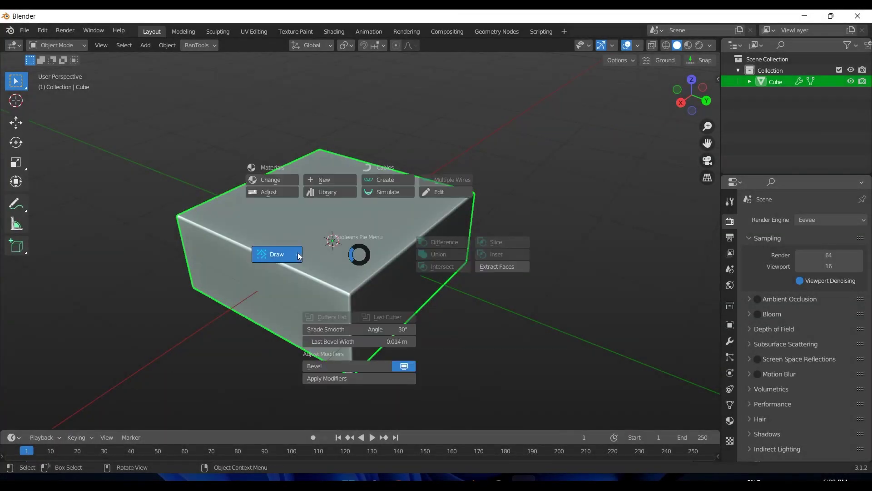